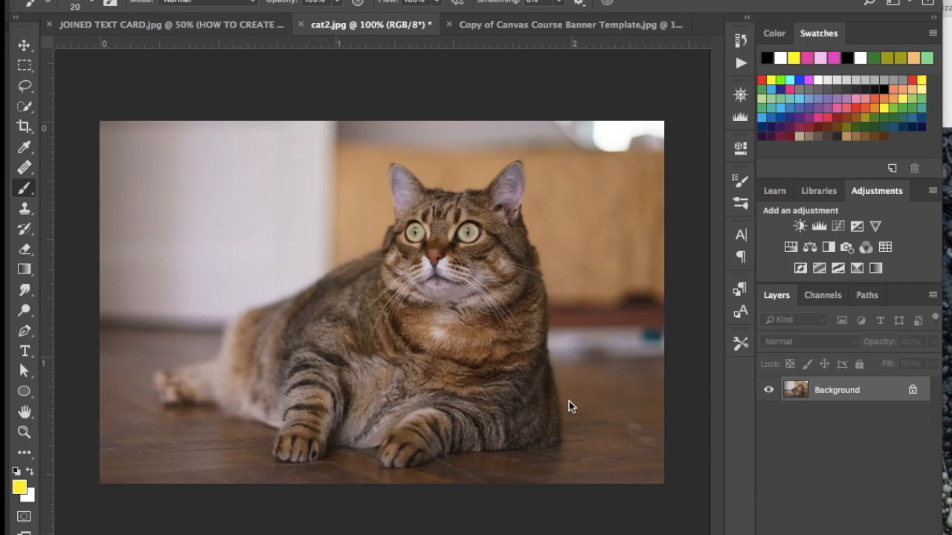
Duplicate the Background layer and add a new empty layer above the copy
{"action": "left_click", "coordinate": [857, 401]}
{"action": "key", "text": "ctrl+j"}
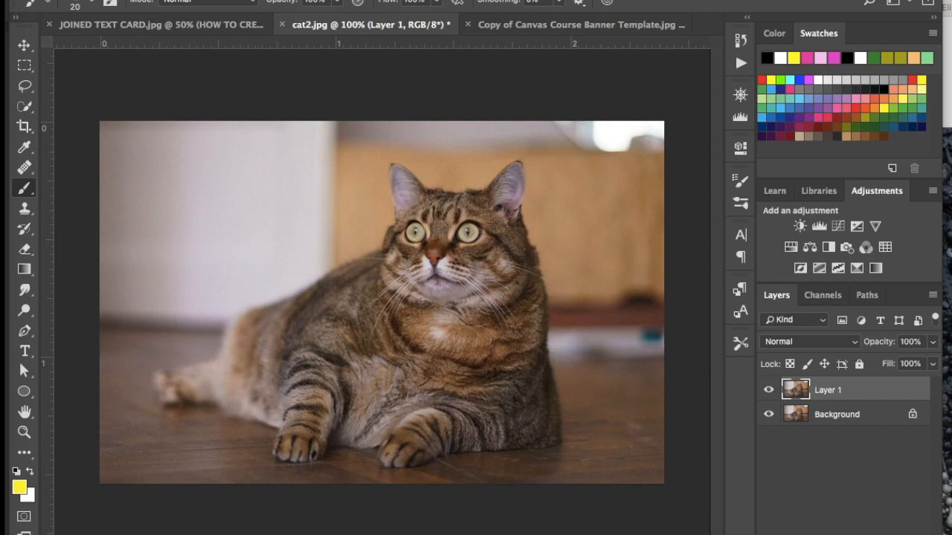
{"action": "key", "text": "ctrl+shift+alt+n"}
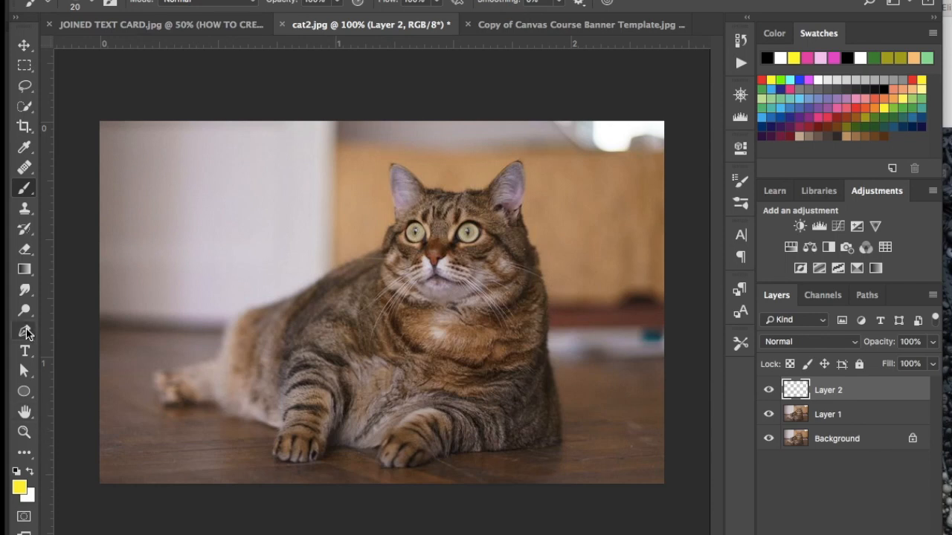
Draw two separate straight Pen paths, one from each of the cat's eyes down to outside the photo's lower-left area
{"action": "left_click", "coordinate": [26, 330]}
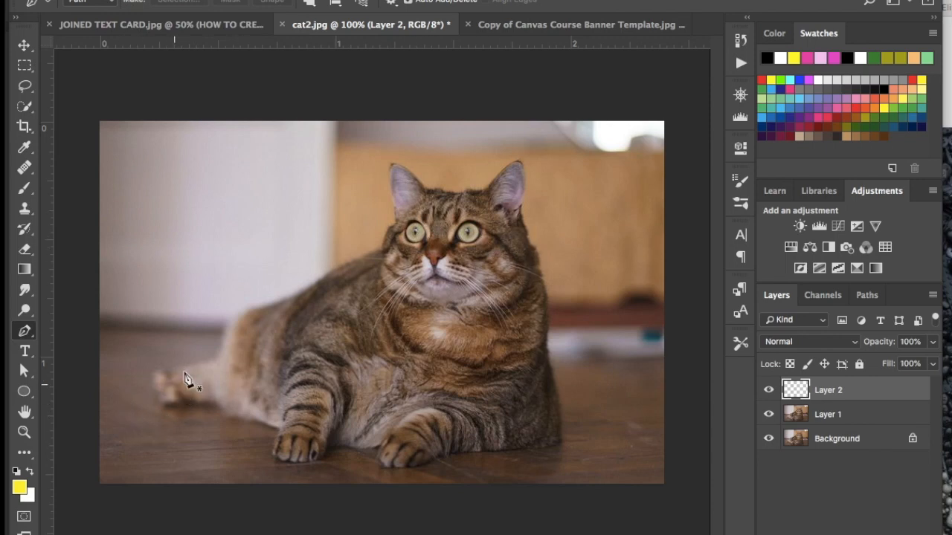
{"action": "left_click", "coordinate": [414, 235]}
{"action": "left_click", "coordinate": [73, 425]}
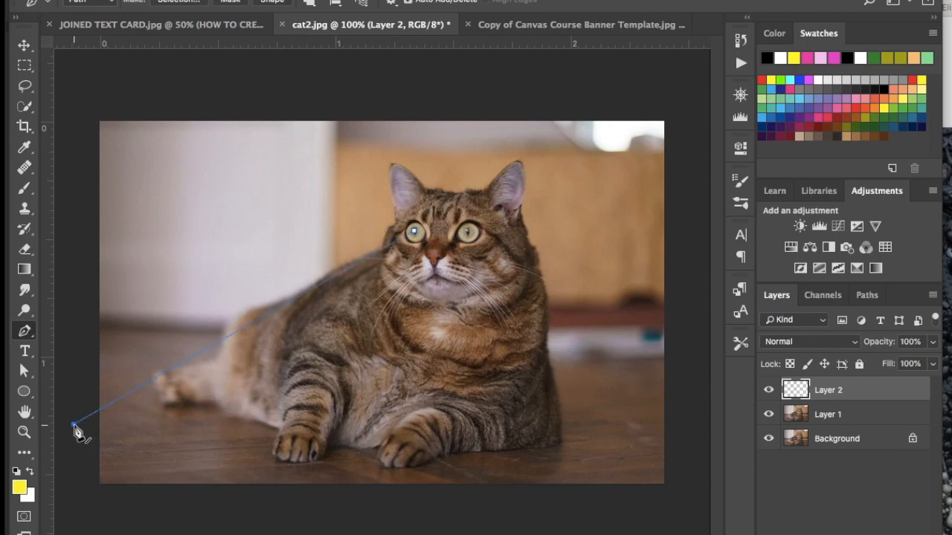
{"action": "left_click", "coordinate": [117, 427], "text": "ctrl"}
{"action": "left_click", "coordinate": [466, 231]}
{"action": "left_click", "coordinate": [239, 520]}
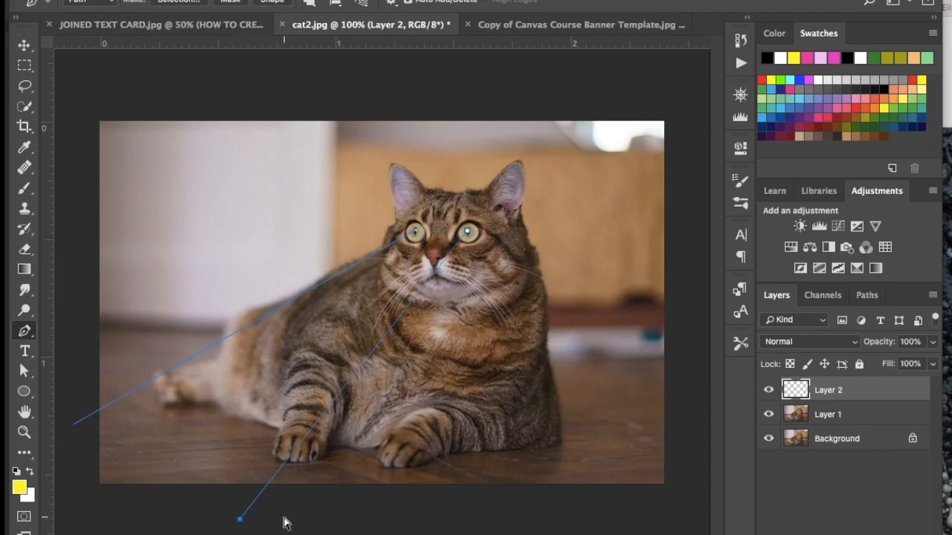
{"action": "left_click", "coordinate": [284, 519], "text": "super"}
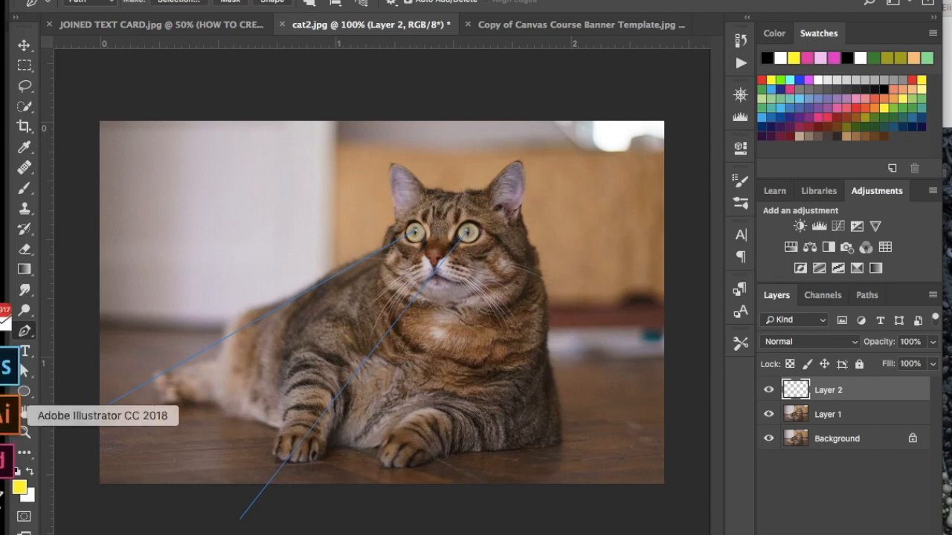
Set up a Soft Round brush with a size of 8 px
{"action": "left_click", "coordinate": [25, 188]}
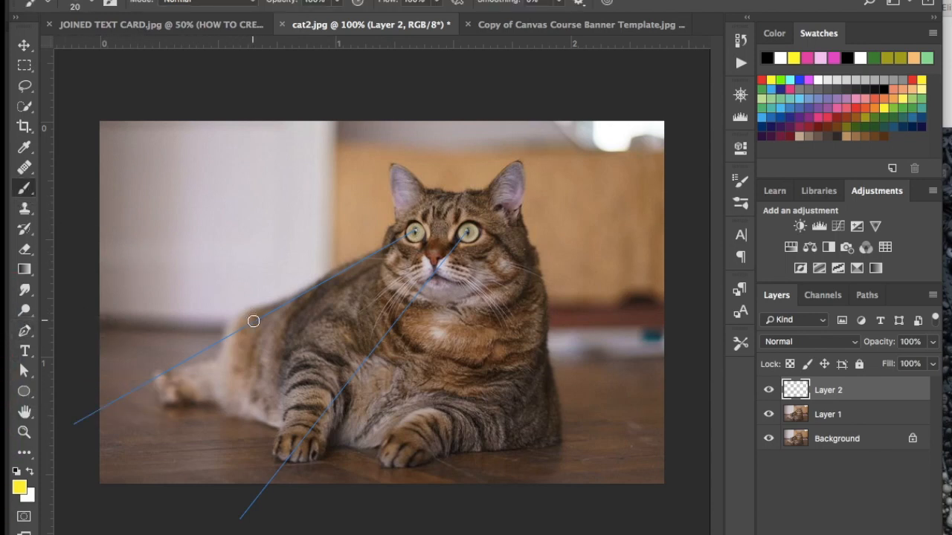
{"action": "left_click", "coordinate": [94, 6]}
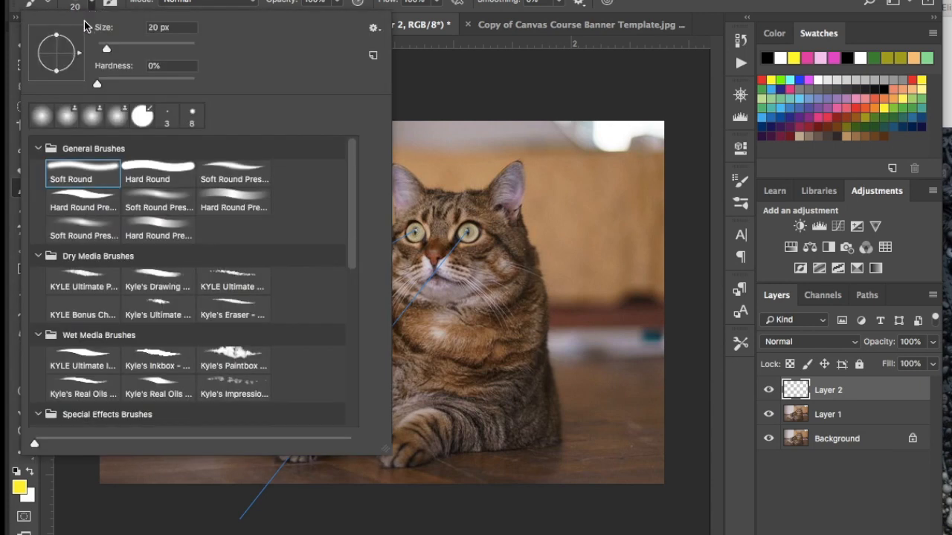
{"action": "double_click", "coordinate": [80, 178]}
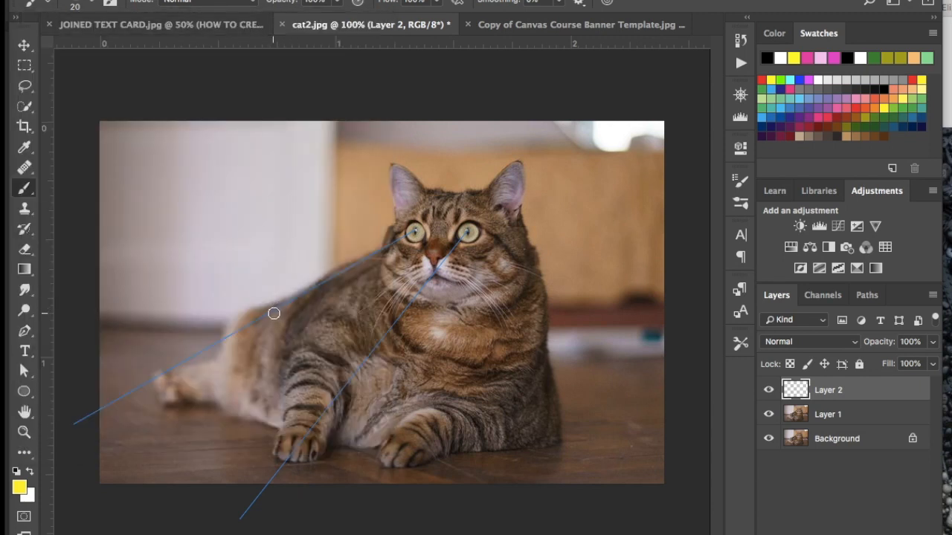
{"action": "key", "text": "ctrl+plus"}
{"action": "key", "text": "ctrl+plus"}
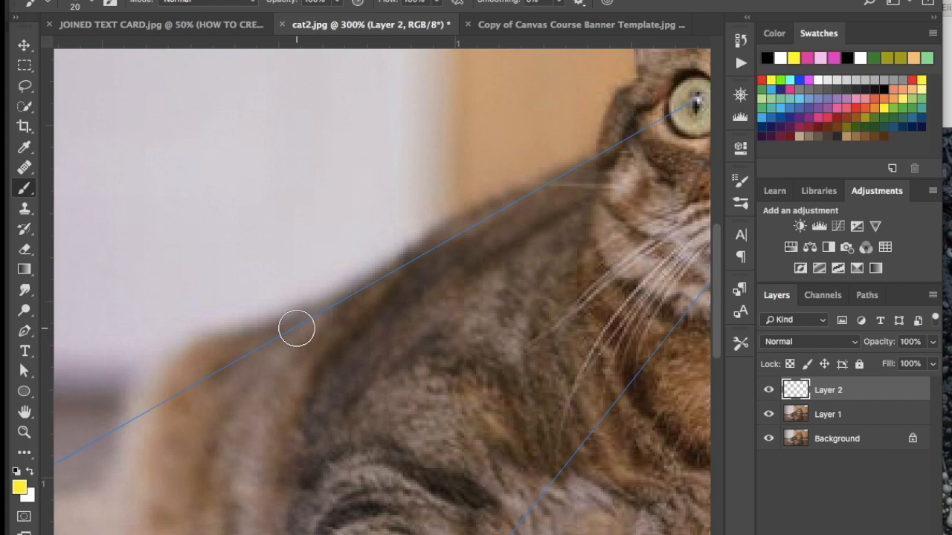
{"action": "key", "text": "bracketleft"}
{"action": "key", "text": "bracketleft"}
{"action": "key", "text": "bracketleft"}
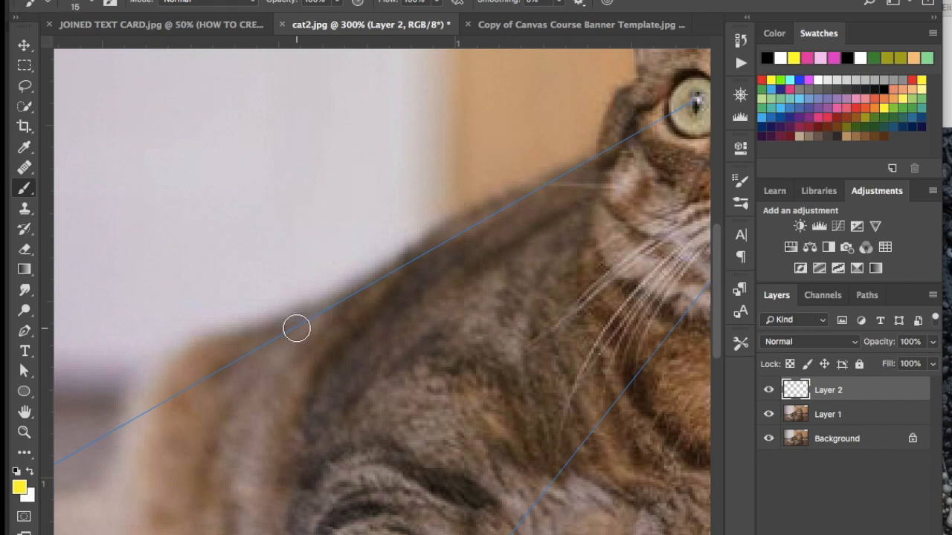
{"action": "key", "text": "bracketleft"}
Set the foreground color to bright orange fb6416 and stroke both eye paths with the brush on Layer 2
{"action": "key", "text": "ctrl+minus"}
{"action": "key", "text": "ctrl+minus"}
{"action": "key", "text": "ctrl+minus"}
{"action": "key", "text": "ctrl+minus"}
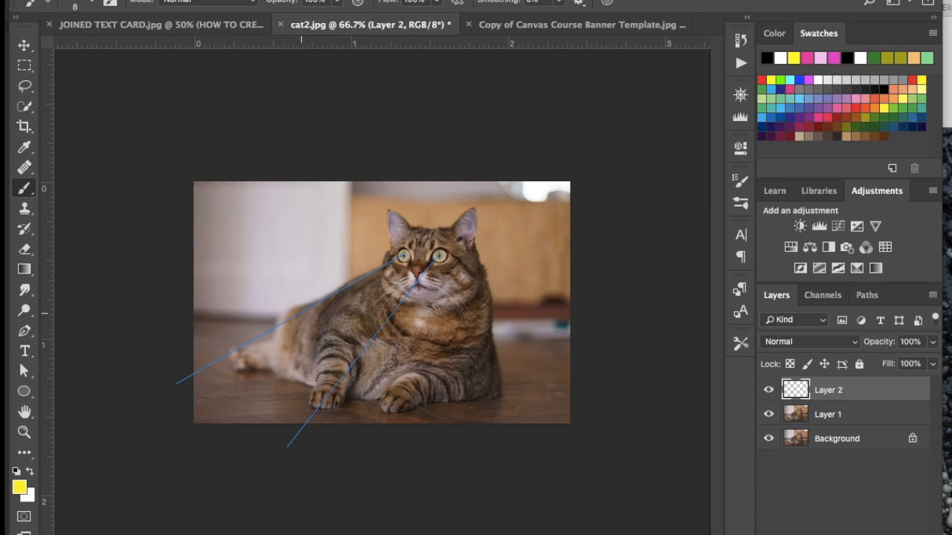
{"action": "key", "text": "ctrl+plus"}
{"action": "key", "text": "ctrl+plus"}
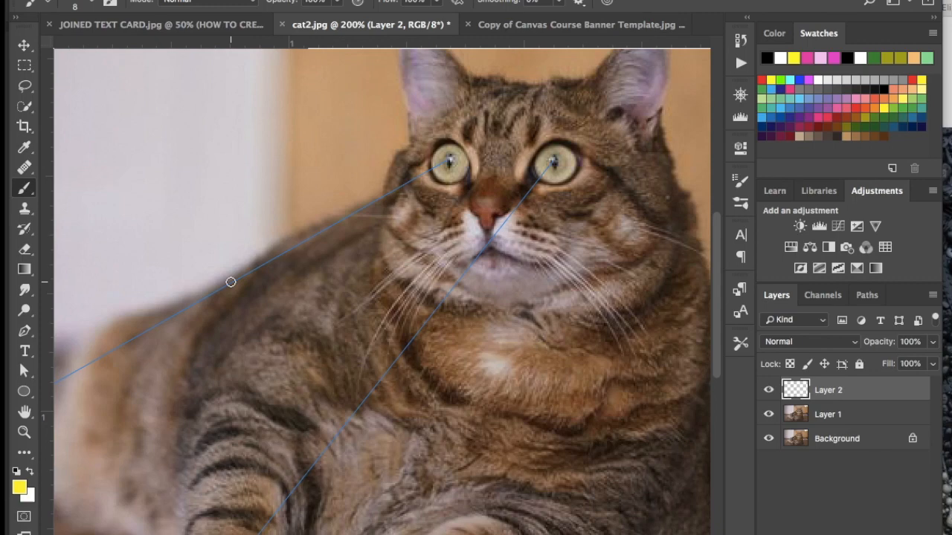
{"action": "left_click", "coordinate": [863, 110]}
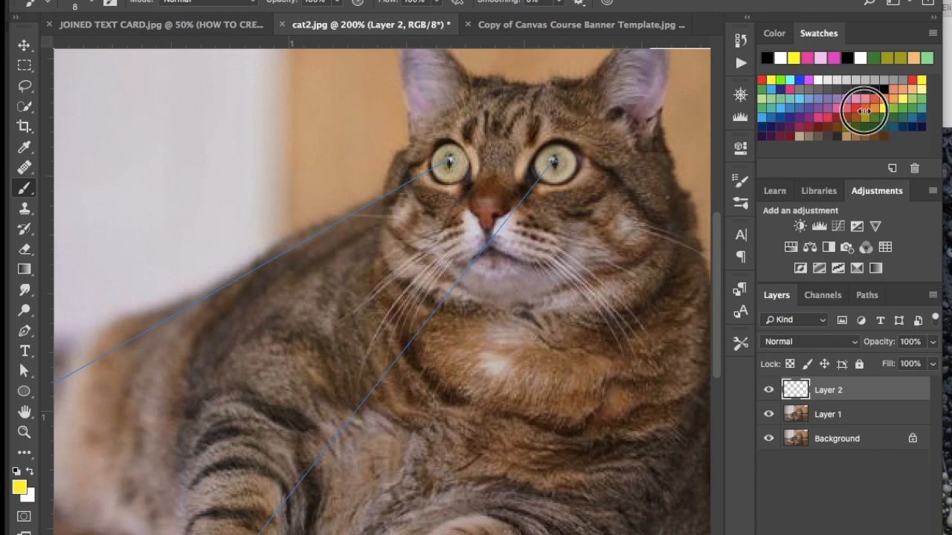
{"action": "left_click", "coordinate": [19, 487]}
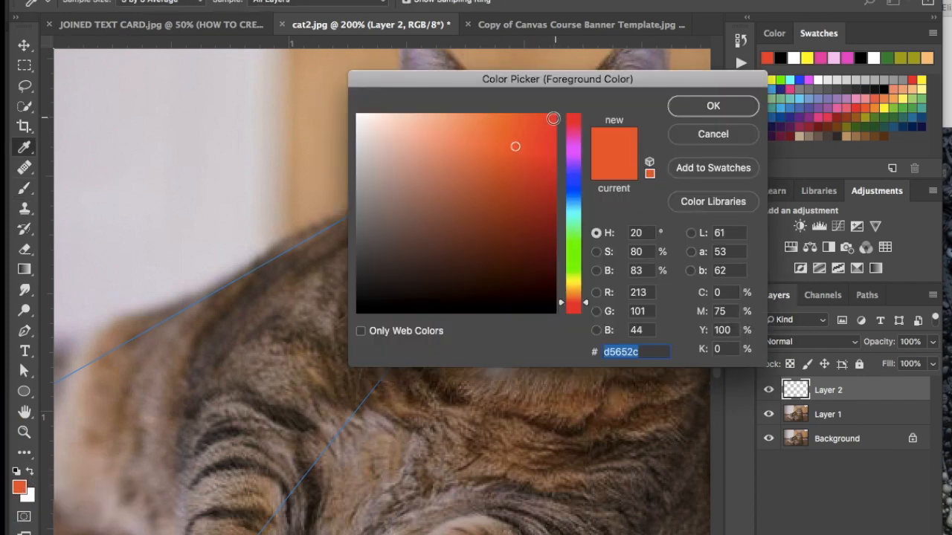
{"action": "left_click", "coordinate": [539, 116]}
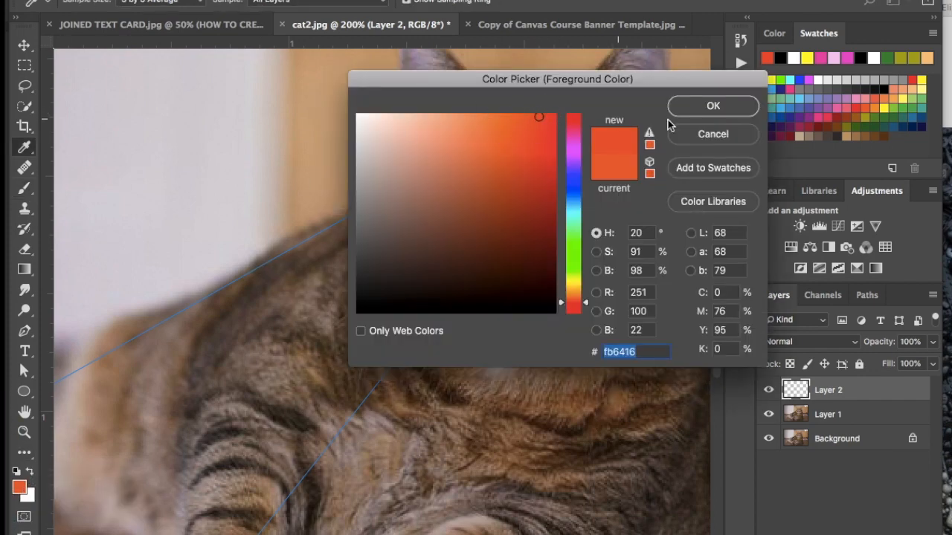
{"action": "left_click", "coordinate": [718, 110]}
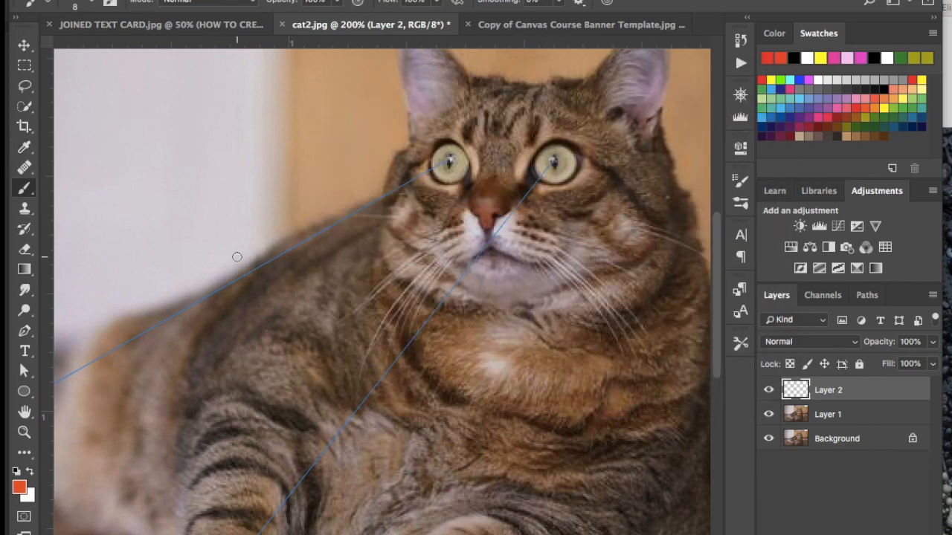
{"action": "key", "text": "Return"}
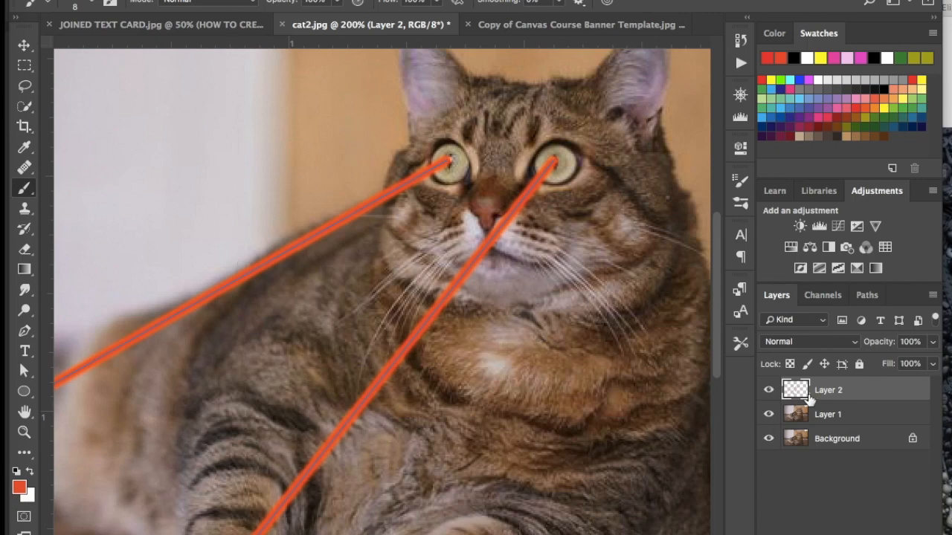
{"action": "key", "text": "super+minus"}
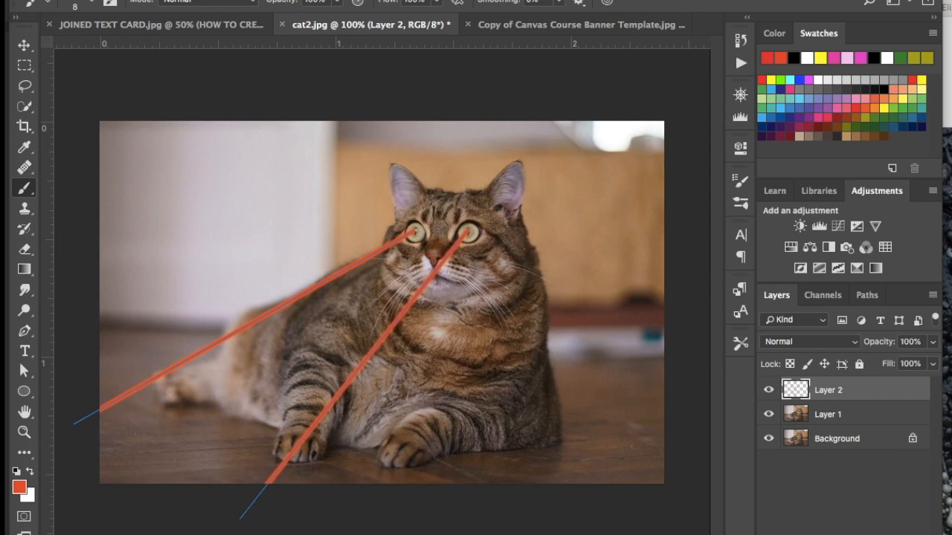
Render flames with a length of 47 along both paths on a new empty layer, and dismiss the paths
{"action": "key", "text": "super+shift+alt+n"}
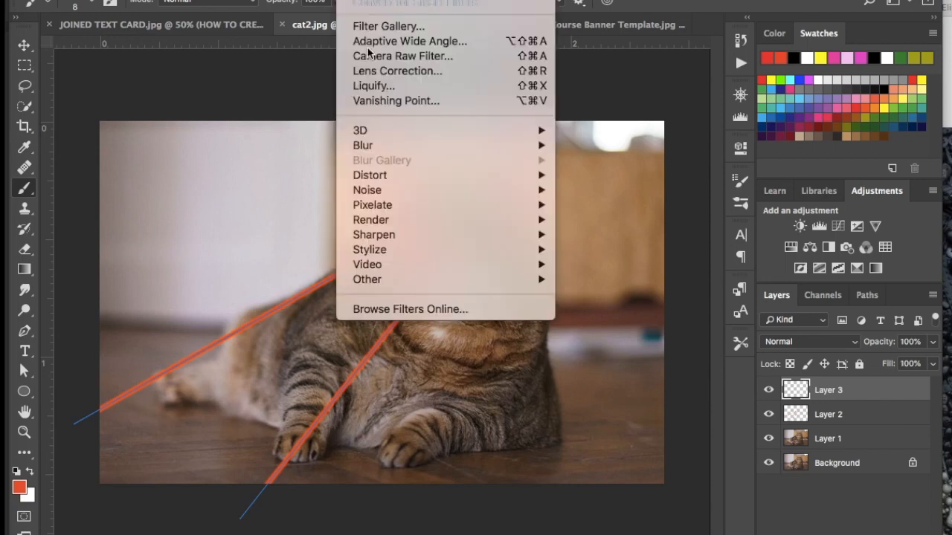
{"action": "mouse_move", "coordinate": [399, 218]}
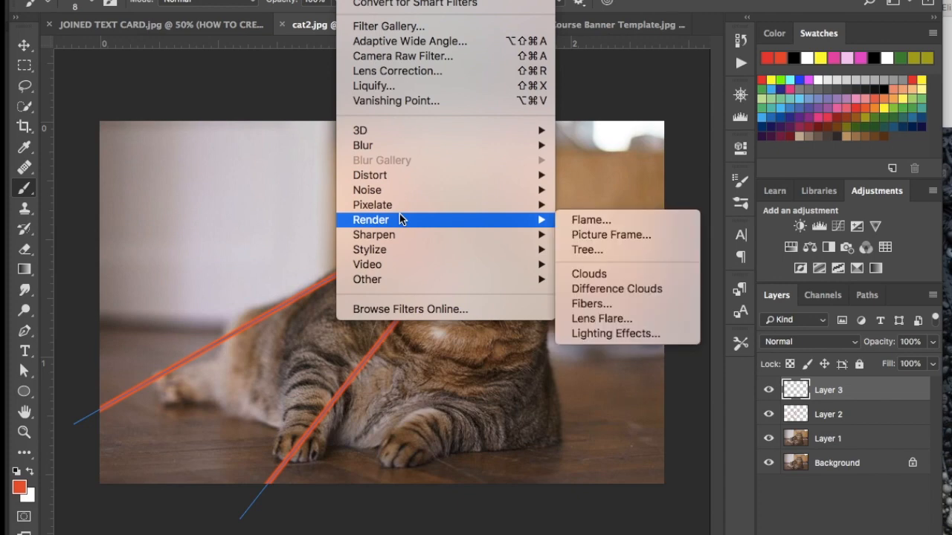
{"action": "left_click", "coordinate": [617, 221]}
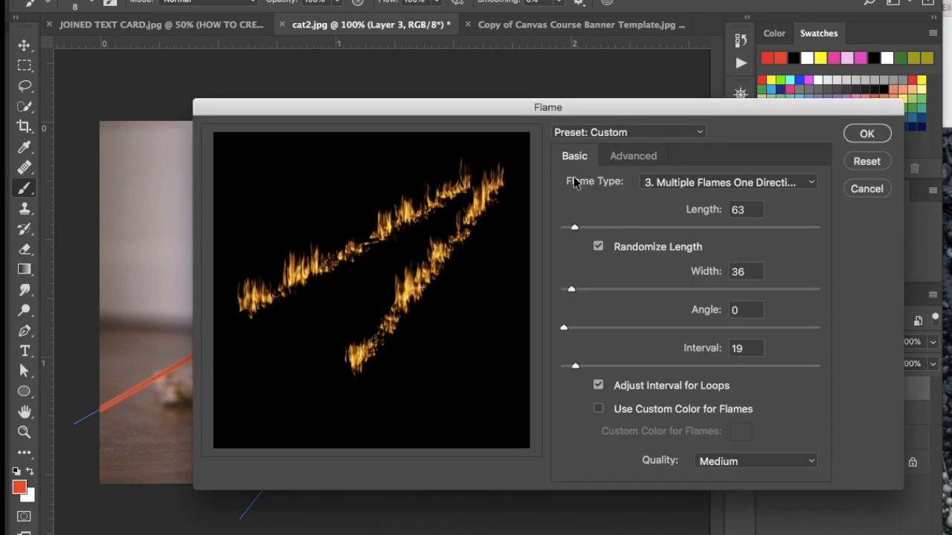
{"action": "left_click_drag", "start_coordinate": [527, 102], "coordinate": [449, 133]}
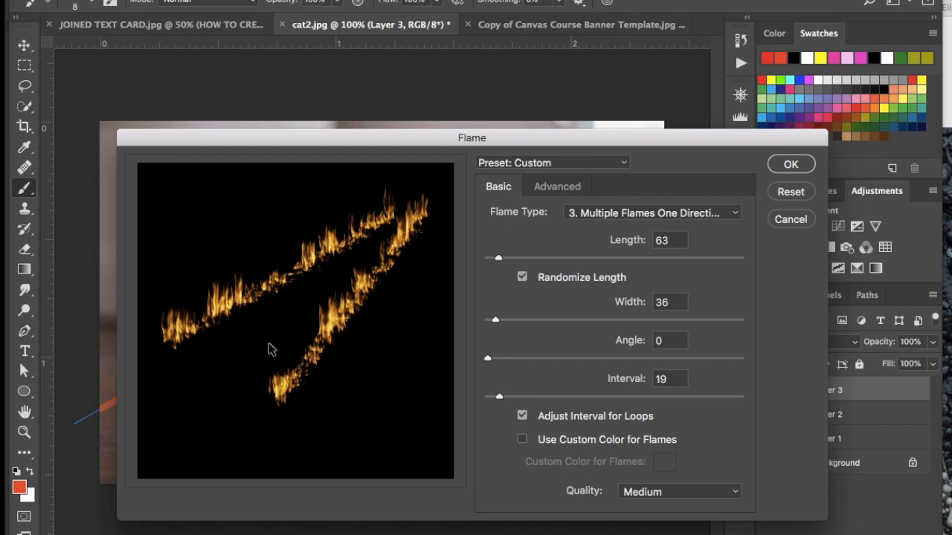
{"action": "left_click_drag", "start_coordinate": [229, 141], "coordinate": [456, 48]}
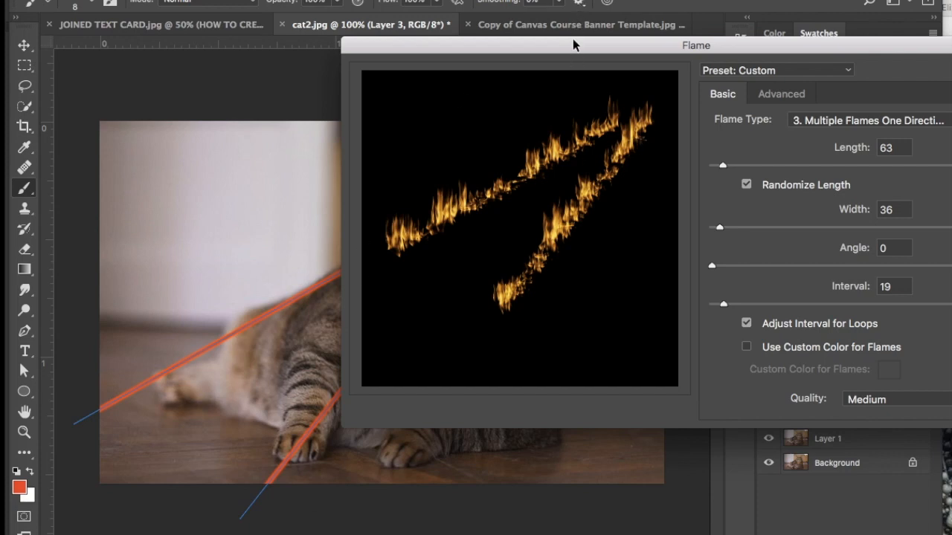
{"action": "left_click_drag", "start_coordinate": [572, 45], "coordinate": [356, 87]}
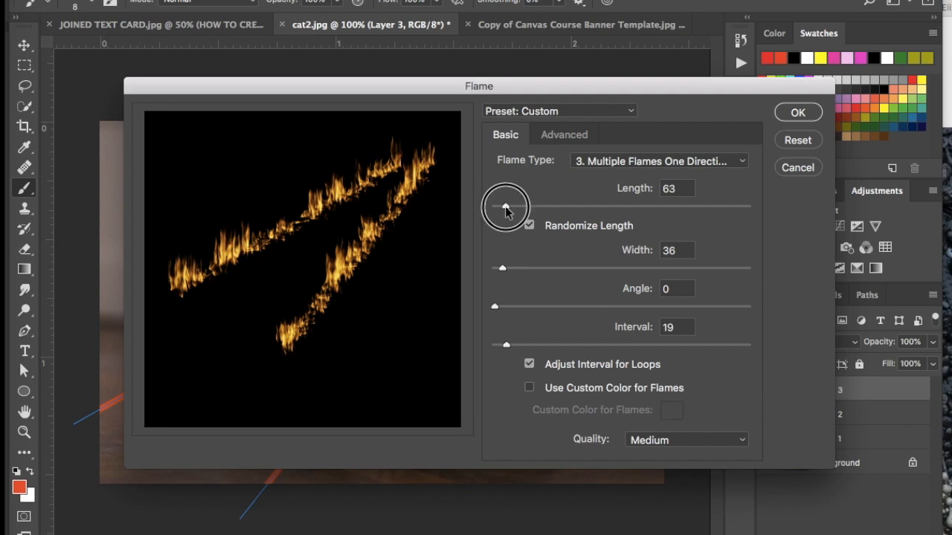
{"action": "left_click_drag", "start_coordinate": [503, 206], "coordinate": [502, 206]}
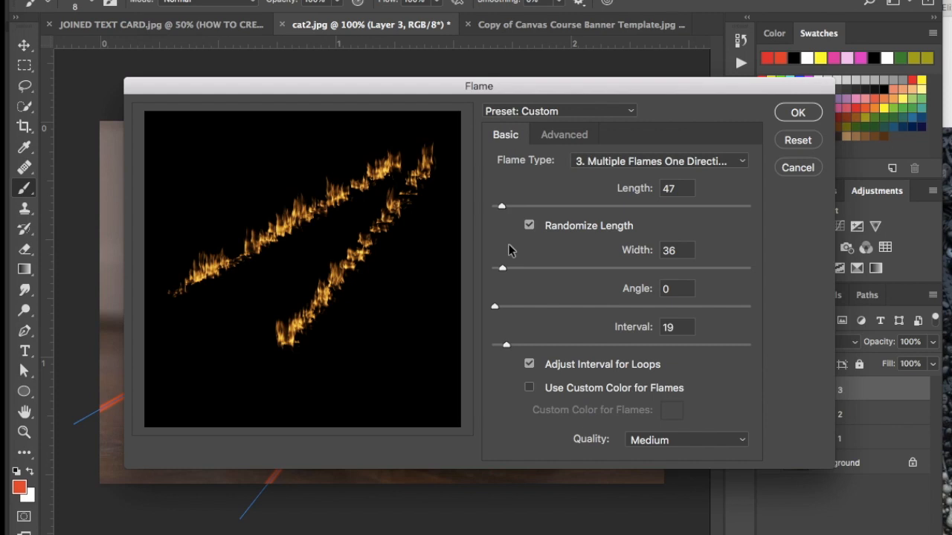
{"action": "left_click", "coordinate": [800, 116]}
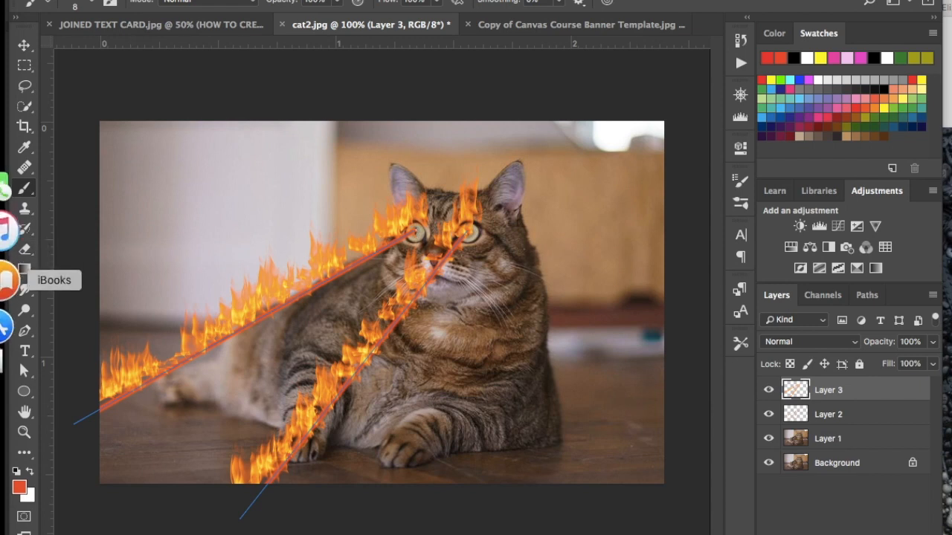
{"action": "left_click", "coordinate": [24, 335]}
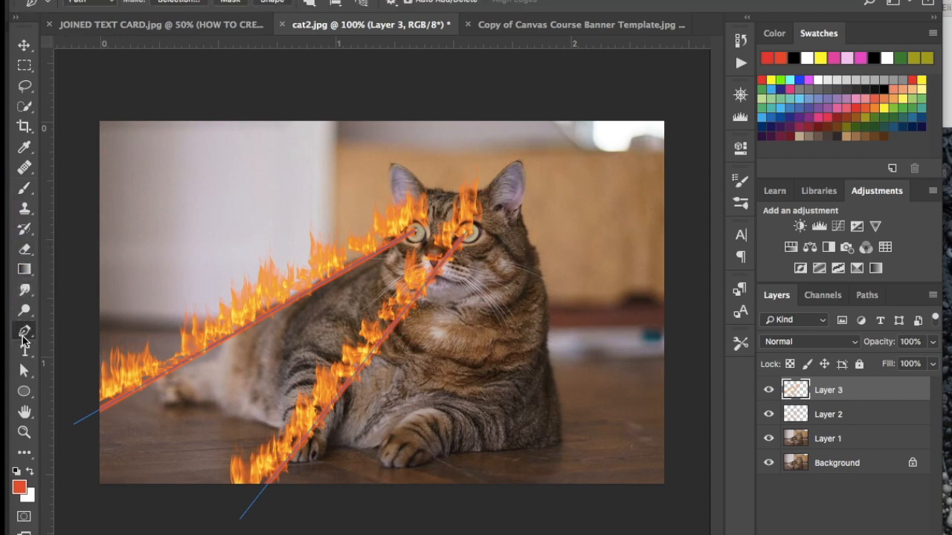
{"action": "key", "text": "Escape"}
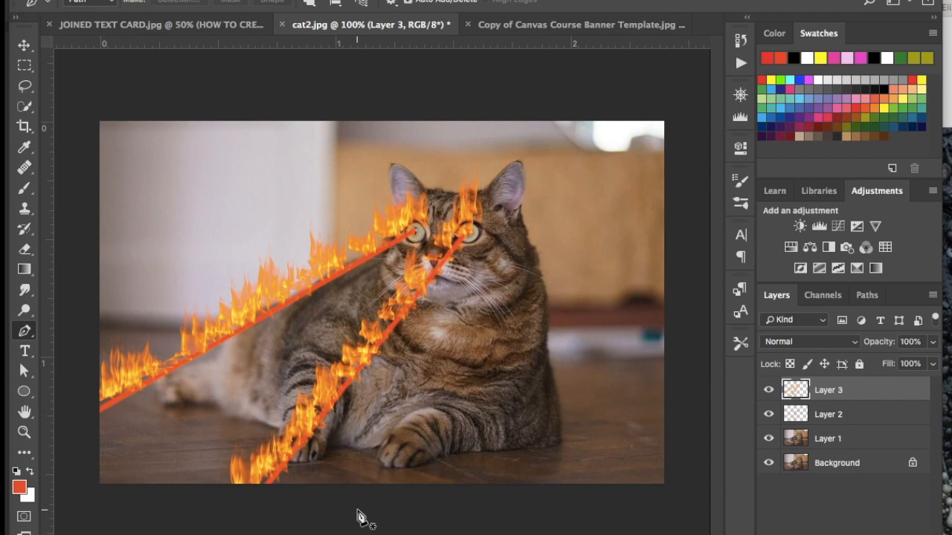
Quick-select the cat on Layer 1, covering its chest, head, ears and body back to the hind paw
{"action": "left_click", "coordinate": [846, 443]}
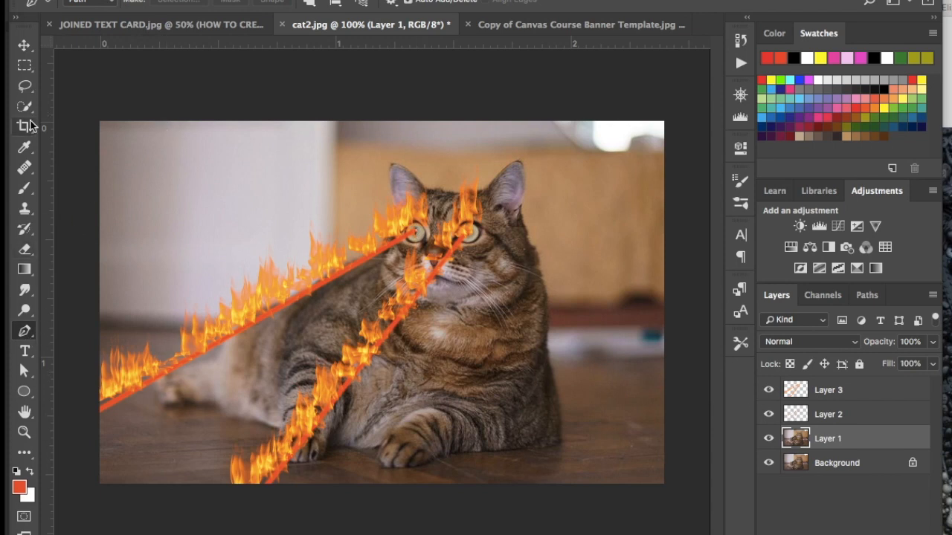
{"action": "left_click", "coordinate": [24, 106]}
{"action": "mouse_move", "coordinate": [451, 404]}
{"action": "left_mouse_down"}
{"action": "mouse_move", "coordinate": [444, 344]}
{"action": "mouse_move", "coordinate": [453, 290]}
{"action": "mouse_move", "coordinate": [413, 186]}
{"action": "left_mouse_up"}
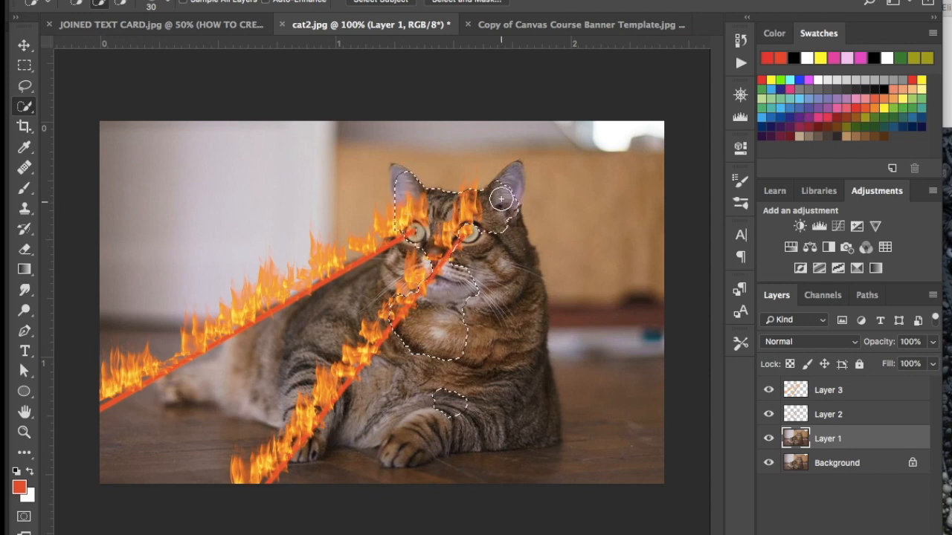
{"action": "left_click_drag", "start_coordinate": [501, 191], "coordinate": [504, 186]}
{"action": "mouse_move", "coordinate": [410, 190]}
{"action": "left_mouse_down"}
{"action": "mouse_move", "coordinate": [404, 178]}
{"action": "mouse_move", "coordinate": [407, 215]}
{"action": "left_mouse_up"}
{"action": "mouse_move", "coordinate": [381, 307]}
{"action": "left_mouse_down"}
{"action": "mouse_move", "coordinate": [408, 245]}
{"action": "mouse_move", "coordinate": [417, 349]}
{"action": "mouse_move", "coordinate": [312, 333]}
{"action": "mouse_move", "coordinate": [178, 392]}
{"action": "left_mouse_up"}
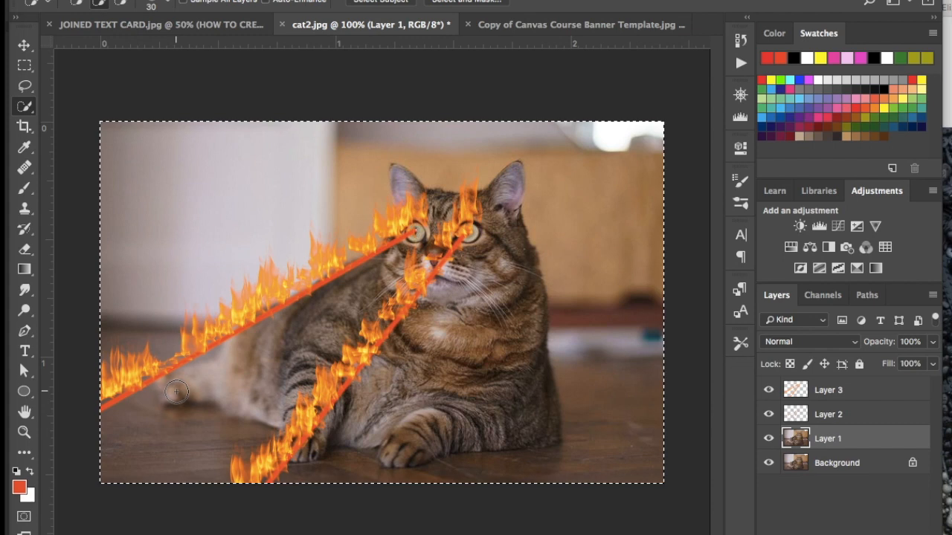
Subtract the wall, the wooden panel behind the cat and the floor beside its right side from the selection
{"action": "mouse_move", "coordinate": [265, 213]}
{"action": "left_mouse_down"}
{"action": "mouse_move", "coordinate": [349, 182]}
{"action": "mouse_move", "coordinate": [257, 188]}
{"action": "left_mouse_up"}
{"action": "mouse_move", "coordinate": [445, 131]}
{"action": "left_mouse_down"}
{"action": "mouse_move", "coordinate": [629, 141]}
{"action": "mouse_move", "coordinate": [625, 202]}
{"action": "left_mouse_up"}
{"action": "mouse_move", "coordinate": [592, 419]}
{"action": "left_mouse_down"}
{"action": "mouse_move", "coordinate": [507, 474]}
{"action": "mouse_move", "coordinate": [450, 482]}
{"action": "mouse_move", "coordinate": [469, 433]}
{"action": "mouse_move", "coordinate": [513, 429]}
{"action": "left_mouse_up"}
{"action": "mouse_move", "coordinate": [528, 395]}
{"action": "left_mouse_down"}
{"action": "mouse_move", "coordinate": [541, 431]}
{"action": "mouse_move", "coordinate": [480, 430]}
{"action": "left_mouse_up"}
{"action": "left_click", "coordinate": [479, 429], "text": "alt"}
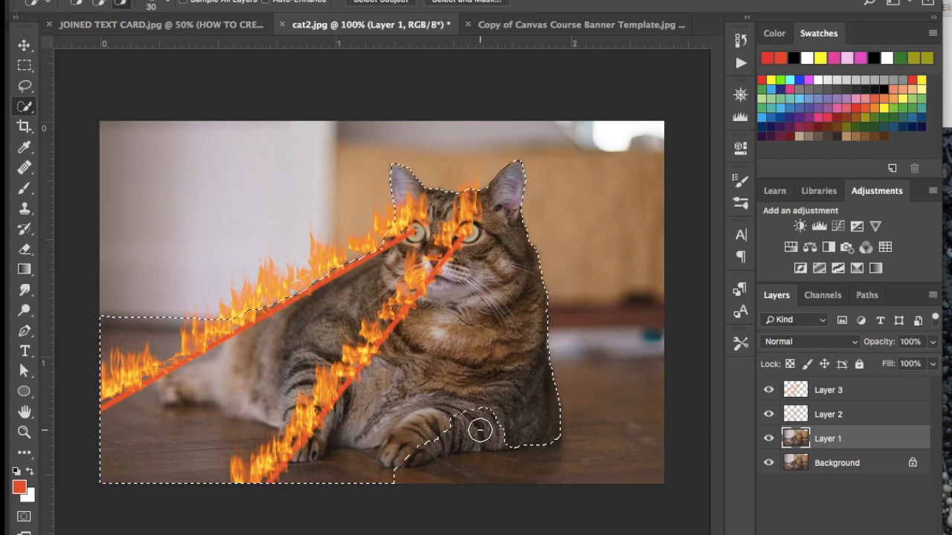
Add the front leg and paw back to the selection and subtract the remaining floor around the paws and hind leg
{"action": "left_click", "coordinate": [481, 430]}
{"action": "left_click", "coordinate": [456, 432]}
{"action": "left_click", "coordinate": [419, 480], "text": "alt"}
{"action": "left_click", "coordinate": [348, 471], "text": "alt"}
{"action": "left_click", "coordinate": [401, 451]}
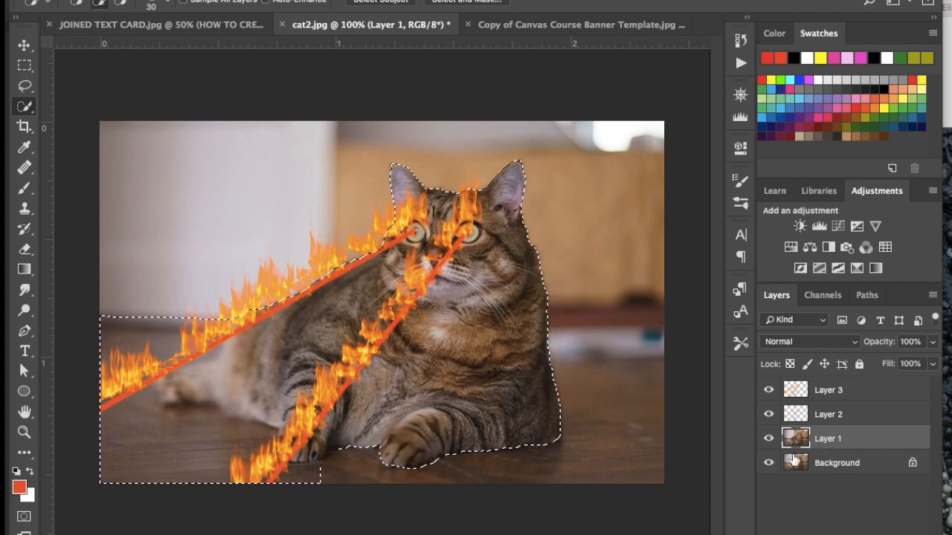
{"action": "left_click", "coordinate": [266, 480], "text": "alt"}
{"action": "mouse_move", "coordinate": [254, 432]}
{"action": "left_mouse_down", "text": "alt"}
{"action": "mouse_move", "coordinate": [217, 443]}
{"action": "mouse_move", "coordinate": [170, 383]}
{"action": "left_mouse_up", "text": "alt"}
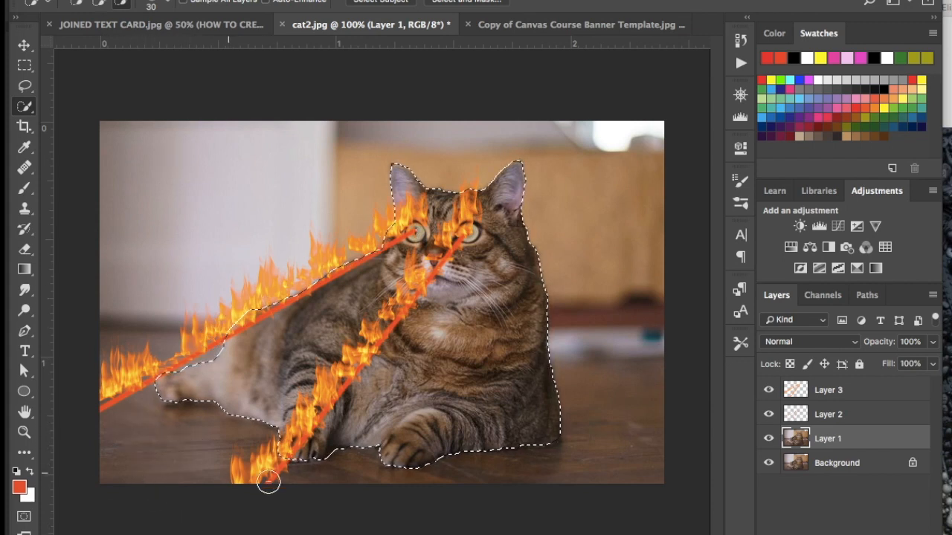
Finish the cat selection, turn it into a mask on Layer 1, and check the cutout by briefly hiding the Background layer
{"action": "left_click_drag", "start_coordinate": [215, 356], "coordinate": [259, 361]}
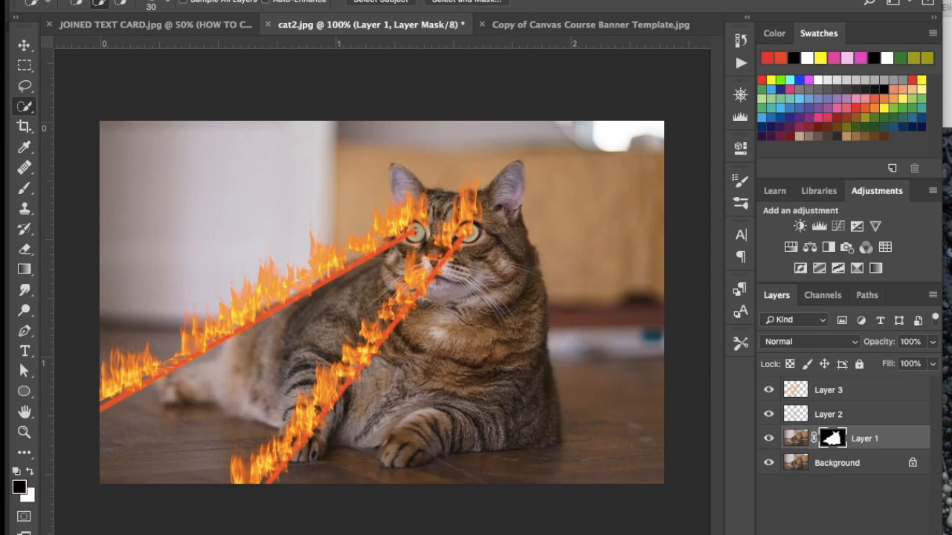
{"action": "left_click", "coordinate": [769, 463]}
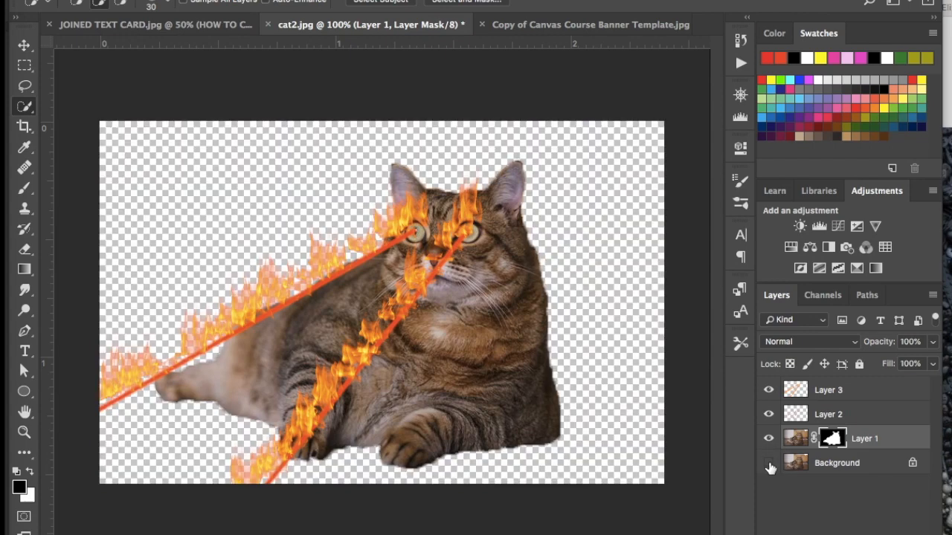
{"action": "left_click", "coordinate": [768, 463]}
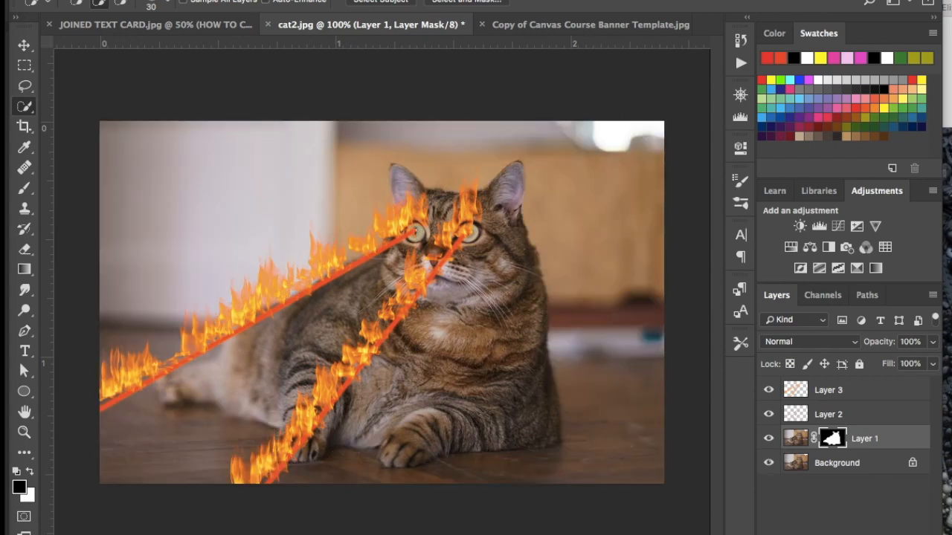
Select the Background layer and start placing an embedded image above it
{"action": "left_click", "coordinate": [870, 469]}
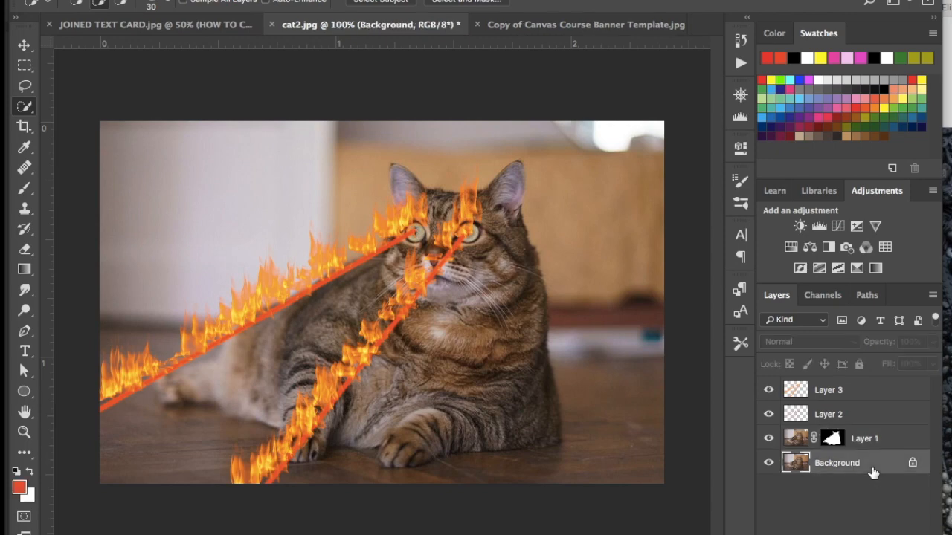
{"action": "left_click", "coordinate": [111, 0]}
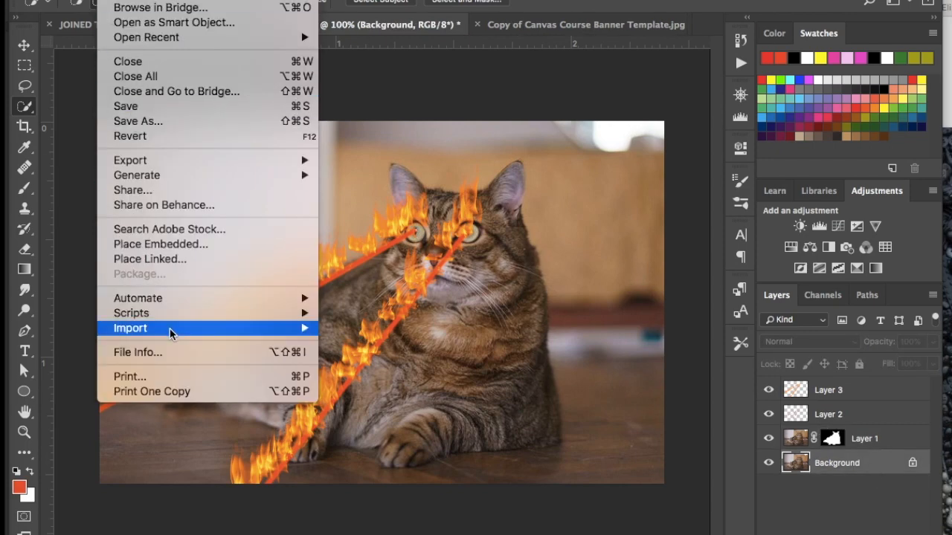
{"action": "left_click", "coordinate": [167, 246]}
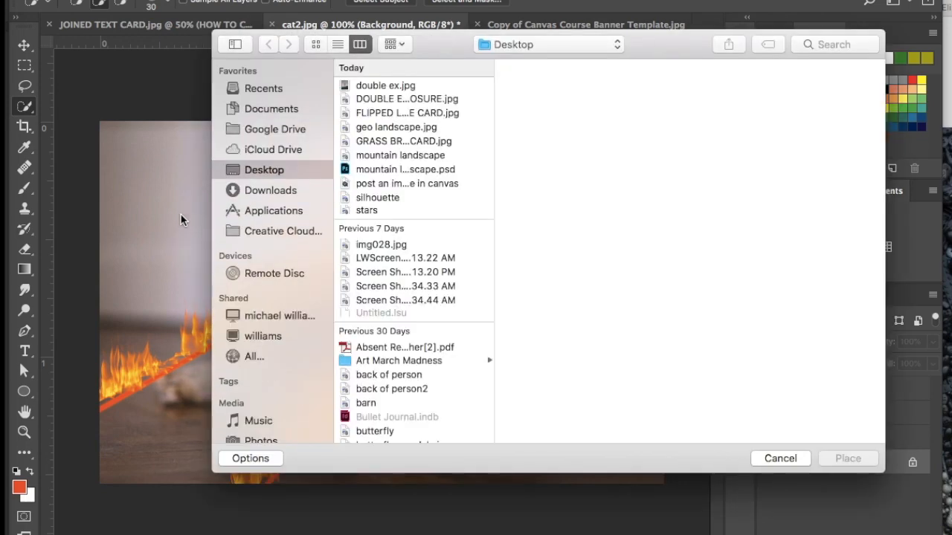
{"action": "left_click", "coordinate": [859, 43]}
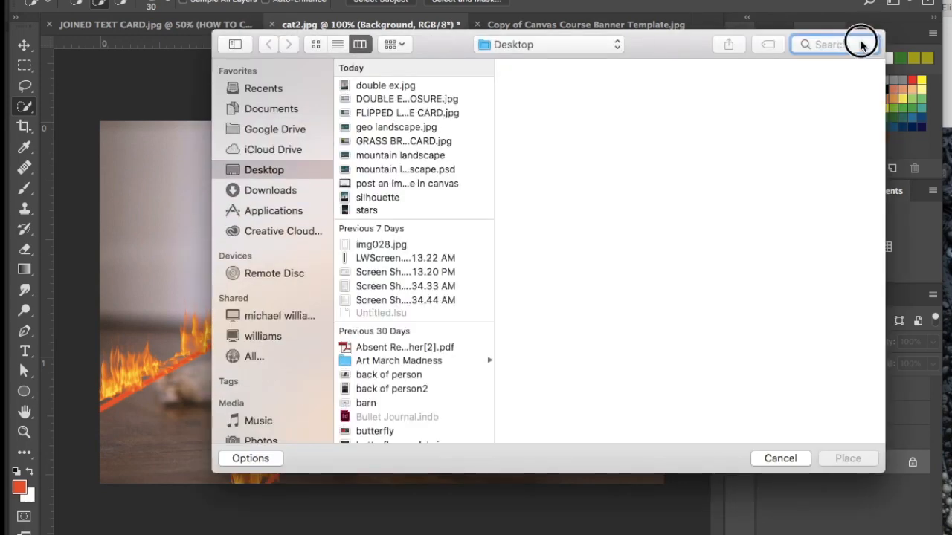
{"action": "type", "text": "stars"}
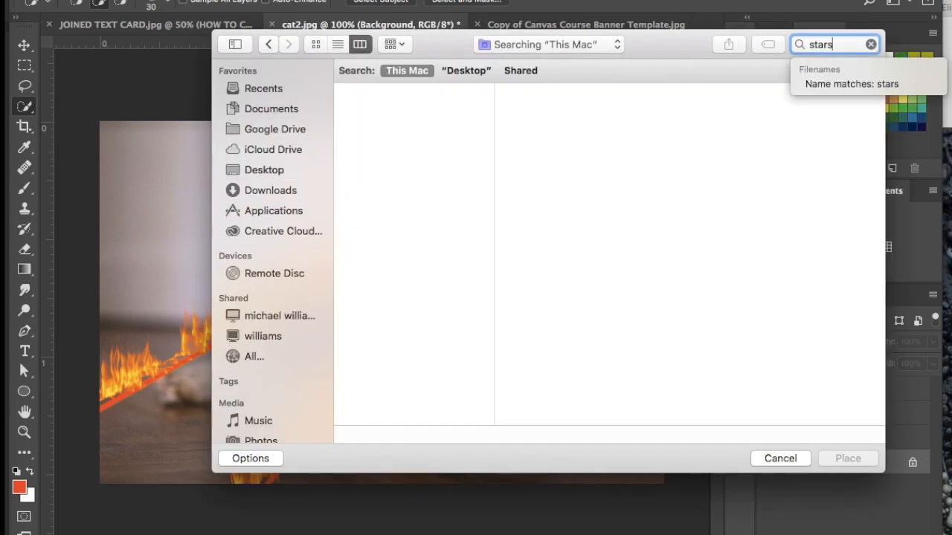
{"action": "key", "text": "Return"}
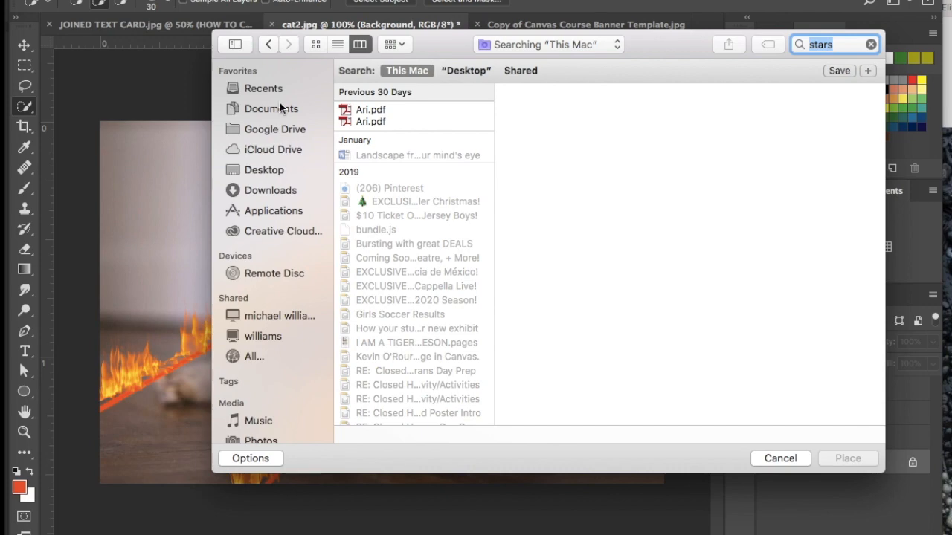
{"action": "left_click", "coordinate": [257, 170]}
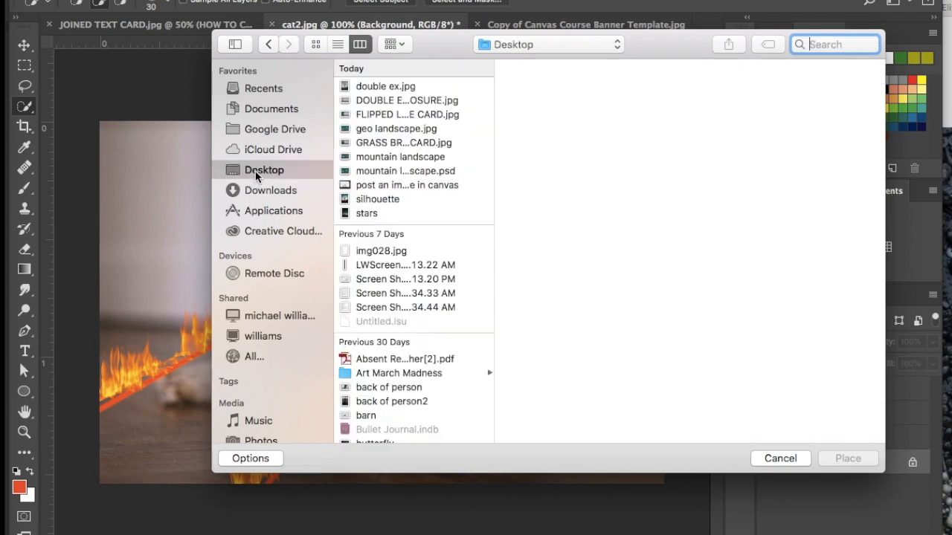
Place the stars image from the Desktop between Background and Layer 1, keeping the default Camera Raw settings
{"action": "left_click", "coordinate": [365, 212]}
{"action": "left_click", "coordinate": [847, 458]}
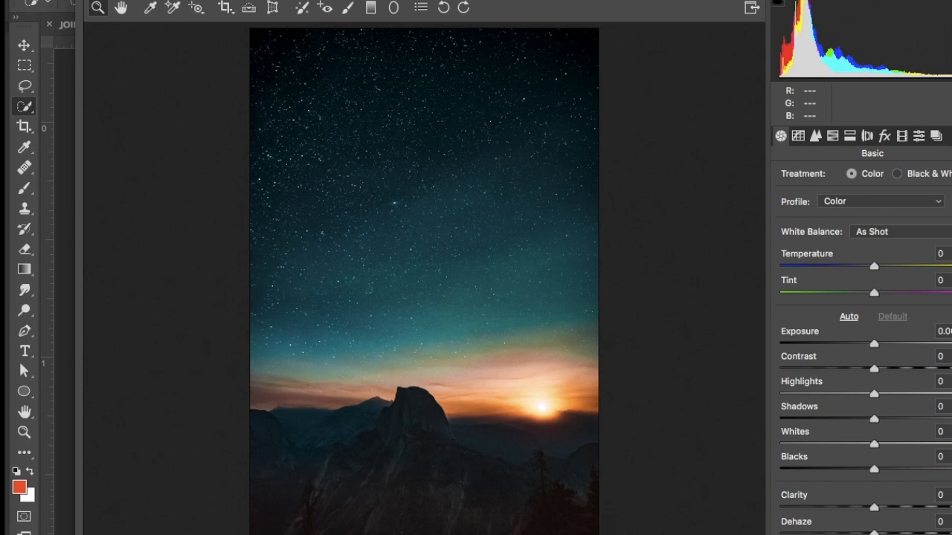
{"action": "key", "text": "Return"}
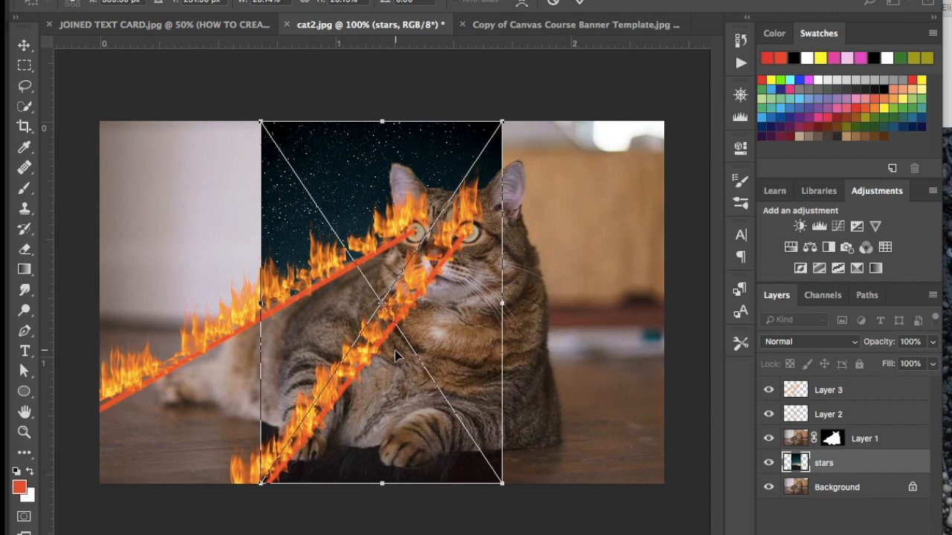
Enlarge and reposition the placed stars image so its night sky fills the whole canvas behind the cat, and commit the transformation
{"action": "key", "text": "super+minus"}
{"action": "key", "text": "super+minus"}
{"action": "key", "text": "super+minus"}
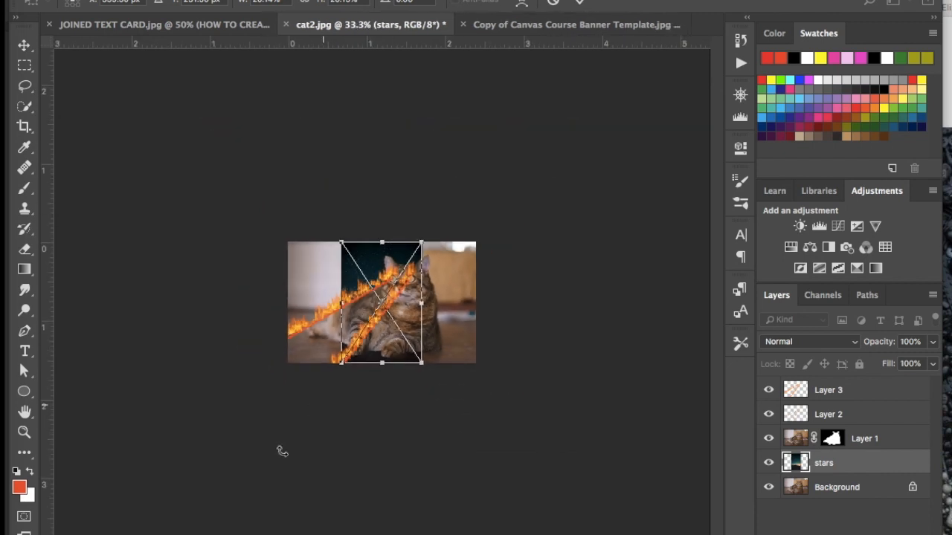
{"action": "left_click_drag", "start_coordinate": [420, 368], "coordinate": [526, 518]}
{"action": "left_click_drag", "start_coordinate": [505, 418], "coordinate": [453, 393]}
{"action": "left_click_drag", "start_coordinate": [467, 188], "coordinate": [511, 168]}
{"action": "left_click_drag", "start_coordinate": [446, 313], "coordinate": [442, 324]}
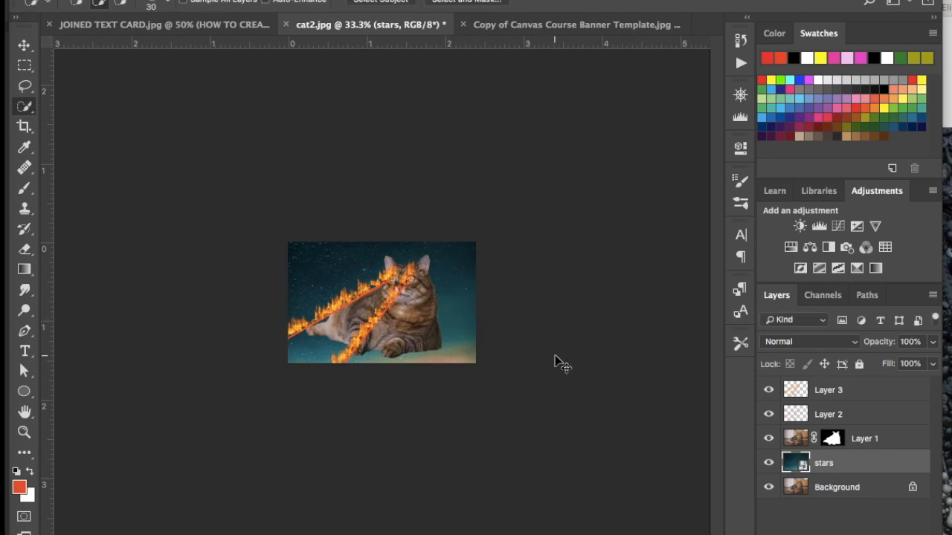
{"action": "key", "text": "super+1"}
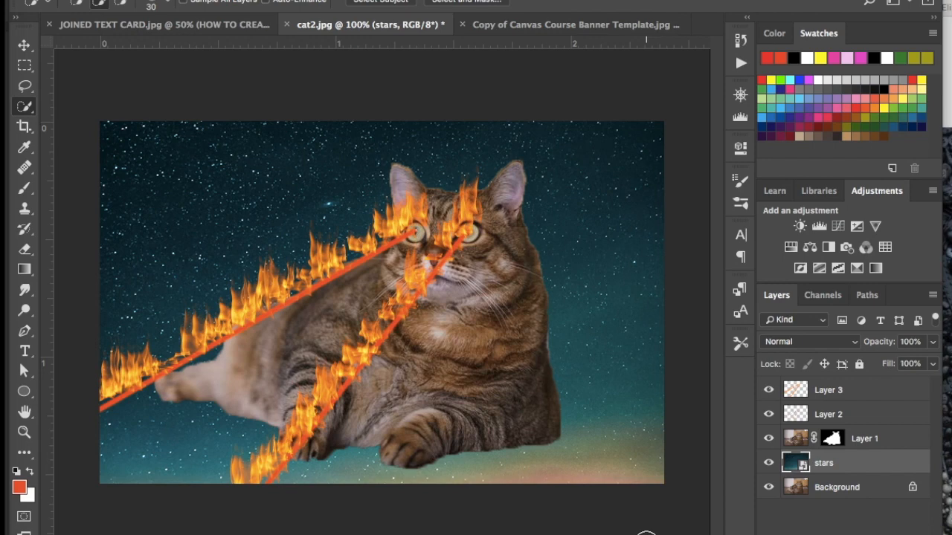
Paint white on Layer 1's mask with a size 20 brush to restore the cat's edge along the right-hand ear, cheek and neck
{"action": "left_click", "coordinate": [832, 439]}
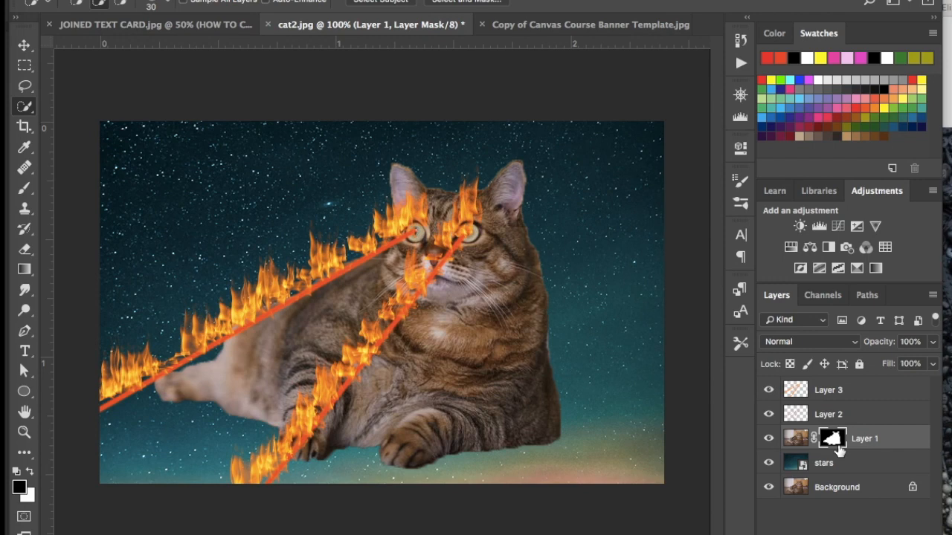
{"action": "key", "text": "b"}
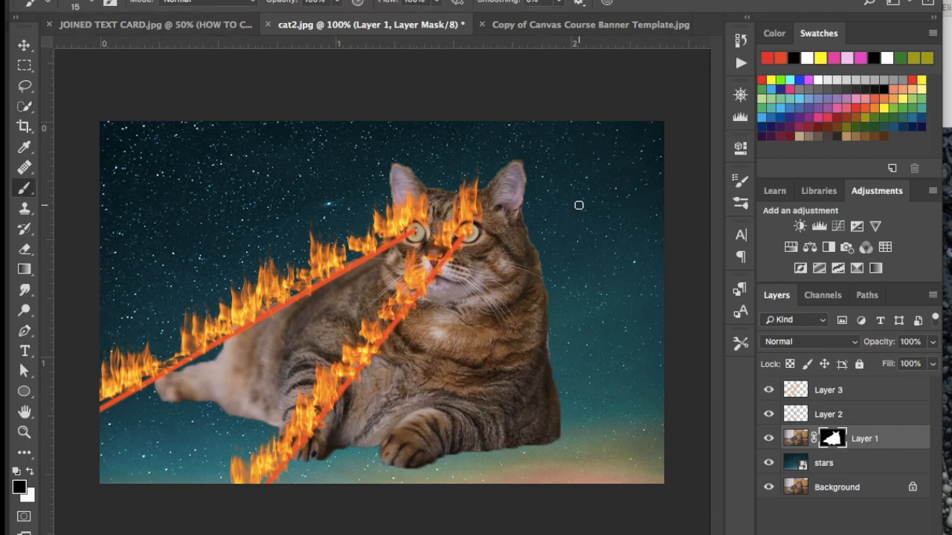
{"action": "key", "text": "ctrl+plus"}
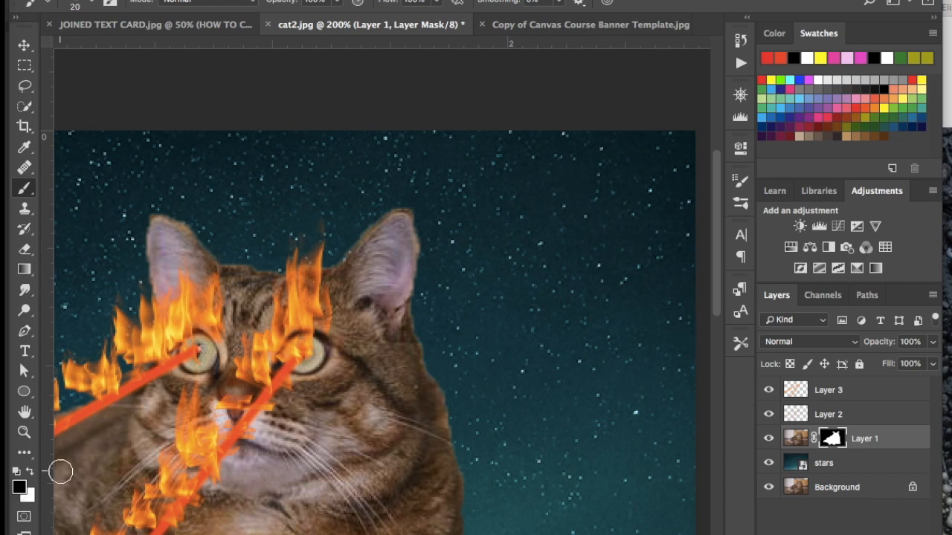
{"action": "key", "text": "x"}
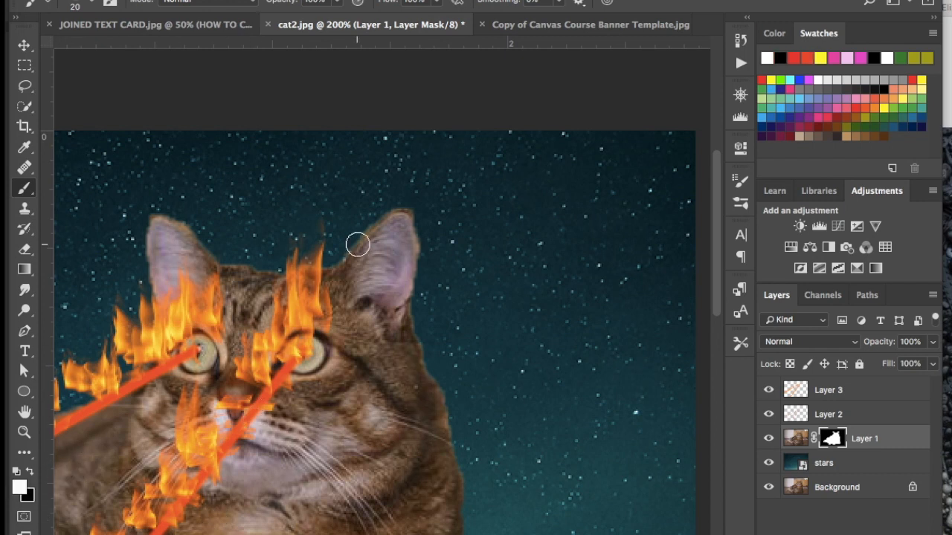
{"action": "mouse_move", "coordinate": [405, 221]}
{"action": "left_mouse_down"}
{"action": "mouse_move", "coordinate": [398, 346]}
{"action": "mouse_move", "coordinate": [394, 328]}
{"action": "mouse_move", "coordinate": [424, 399]}
{"action": "left_mouse_up"}
{"action": "scroll", "coordinate": [500, 424], "scroll_direction": "down", "scroll_amount": 2}
{"action": "scroll", "coordinate": [500, 424], "scroll_direction": "left", "scroll_amount": 3}
{"action": "scroll", "coordinate": [500, 424], "scroll_direction": "down", "scroll_amount": 8}
{"action": "scroll", "coordinate": [431, 374], "scroll_direction": "right", "scroll_amount": 3}
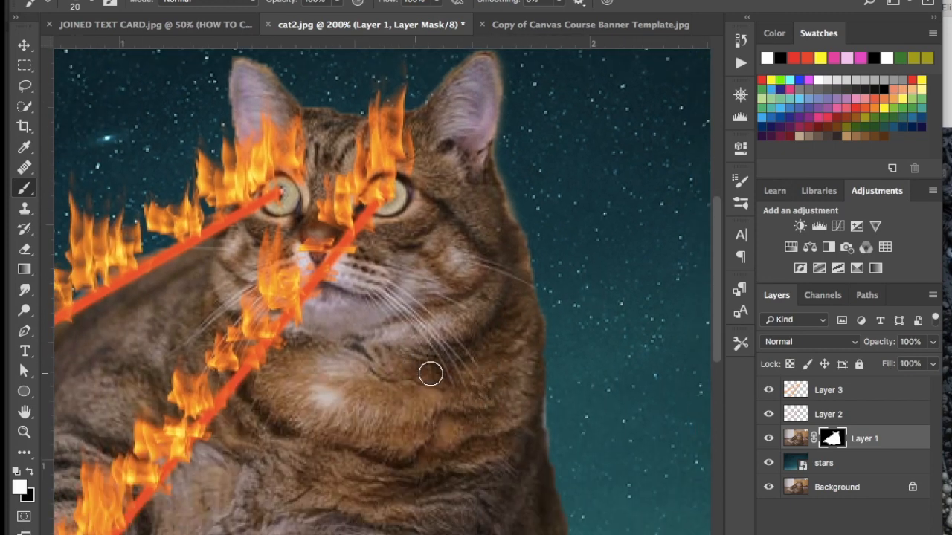
{"action": "mouse_move", "coordinate": [411, 92]}
{"action": "left_mouse_down"}
{"action": "mouse_move", "coordinate": [444, 198]}
{"action": "mouse_move", "coordinate": [444, 296]}
{"action": "mouse_move", "coordinate": [469, 285]}
{"action": "mouse_move", "coordinate": [467, 270]}
{"action": "mouse_move", "coordinate": [471, 289]}
{"action": "mouse_move", "coordinate": [471, 265]}
{"action": "left_mouse_up"}
Paint black on Layer 1's mask to trim leftover background along the cat's right-hand neck and cheek edge
{"action": "key", "text": "x"}
{"action": "scroll", "coordinate": [471, 265], "scroll_direction": "up", "scroll_amount": 4}
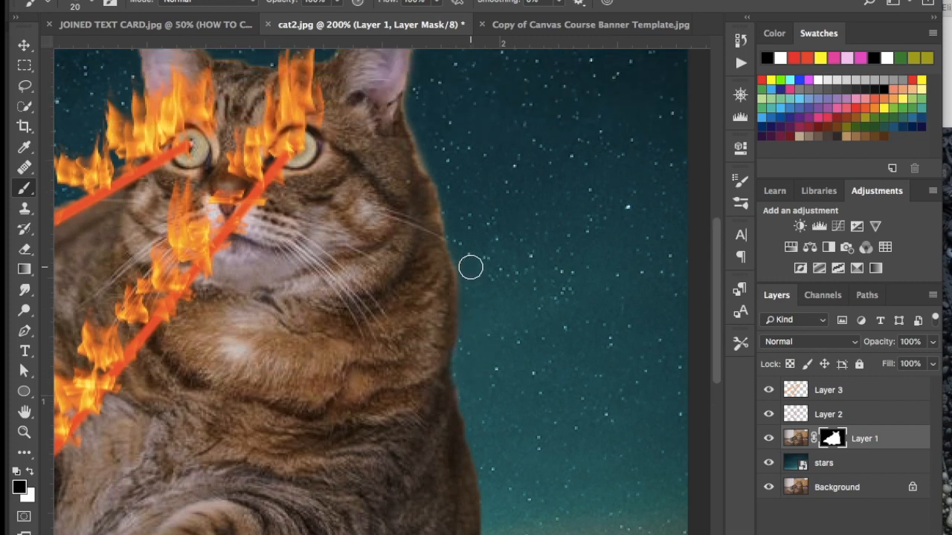
{"action": "mouse_move", "coordinate": [474, 304]}
{"action": "left_mouse_down"}
{"action": "mouse_move", "coordinate": [467, 312]}
{"action": "mouse_move", "coordinate": [453, 249]}
{"action": "mouse_move", "coordinate": [441, 263]}
{"action": "mouse_move", "coordinate": [431, 255]}
{"action": "mouse_move", "coordinate": [418, 214]}
{"action": "left_mouse_up"}
{"action": "scroll", "coordinate": [453, 248], "scroll_direction": "up", "scroll_amount": 3}
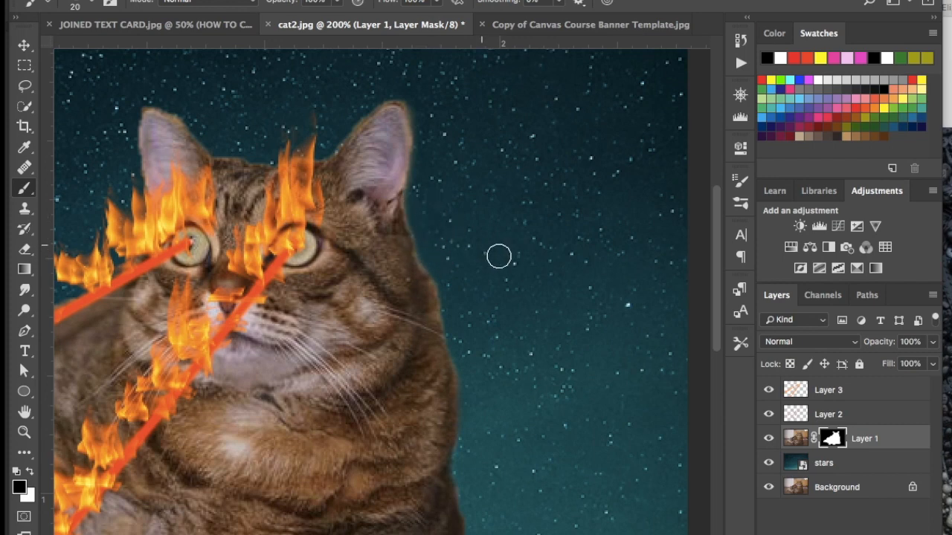
Paint white on Layer 1's mask to restore the front paw beneath the lower flaming beam
{"action": "scroll", "coordinate": [491, 251], "scroll_direction": "down", "scroll_amount": 10}
{"action": "scroll", "coordinate": [499, 256], "scroll_direction": "left", "scroll_amount": 2}
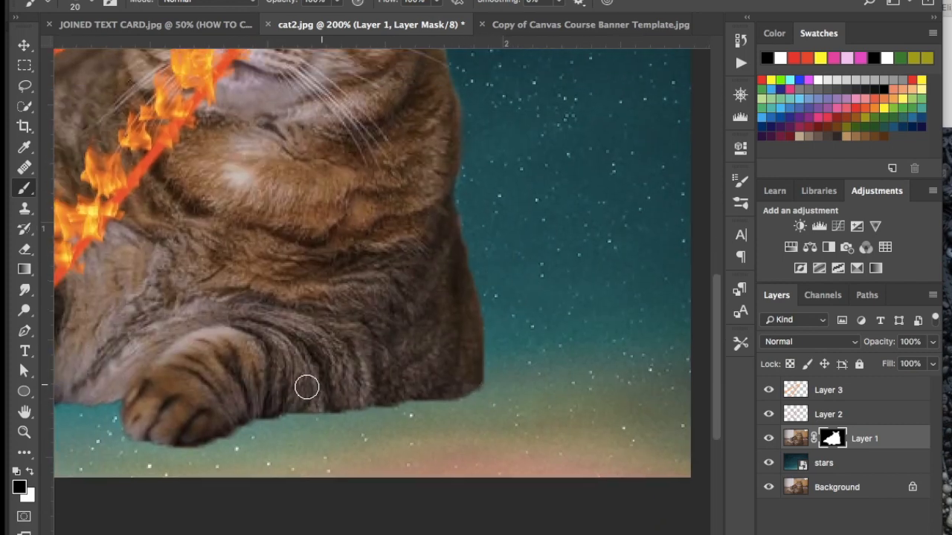
{"action": "scroll", "coordinate": [313, 386], "scroll_direction": "left", "scroll_amount": 5}
{"action": "scroll", "coordinate": [300, 388], "scroll_direction": "left", "scroll_amount": 5}
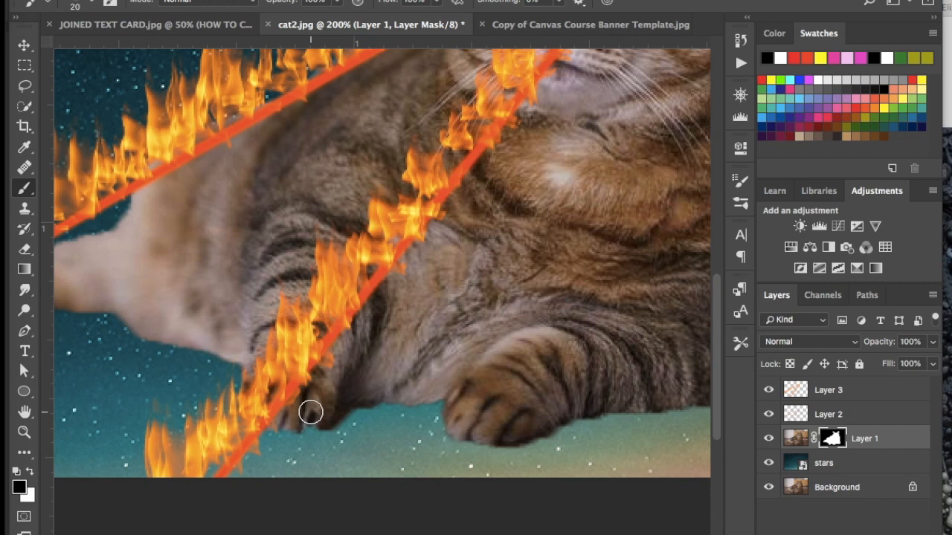
{"action": "key", "text": "x"}
{"action": "left_click_drag", "start_coordinate": [318, 411], "coordinate": [297, 414]}
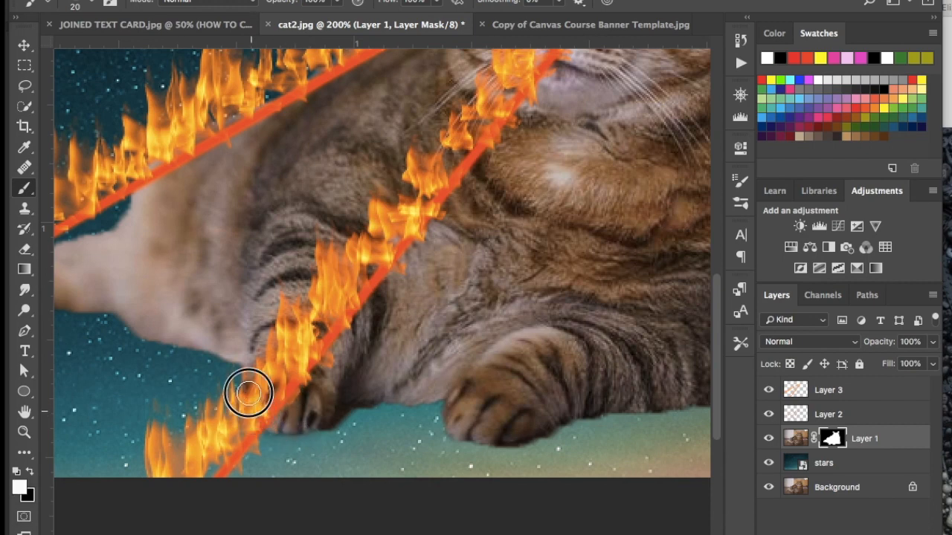
Examine the cat's masked edges around the back, head and side, and review the whole composition against the starry sky
{"action": "scroll", "coordinate": [249, 393], "scroll_direction": "left", "scroll_amount": 3}
{"action": "scroll", "coordinate": [249, 393], "scroll_direction": "up", "scroll_amount": 2}
{"action": "scroll", "coordinate": [249, 392], "scroll_direction": "up", "scroll_amount": 5}
{"action": "scroll", "coordinate": [249, 393], "scroll_direction": "right", "scroll_amount": 5}
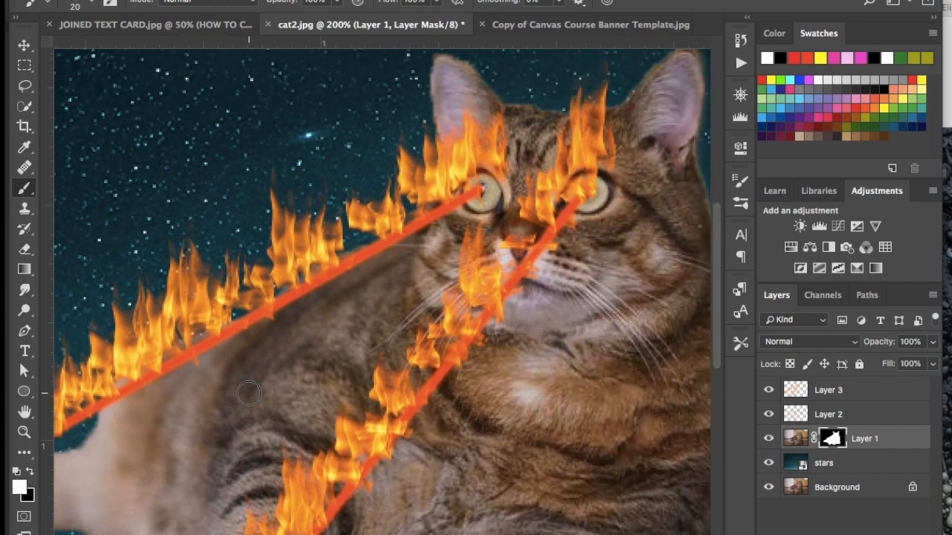
{"action": "scroll", "coordinate": [249, 392], "scroll_direction": "right", "scroll_amount": 5}
{"action": "scroll", "coordinate": [249, 393], "scroll_direction": "down", "scroll_amount": 2}
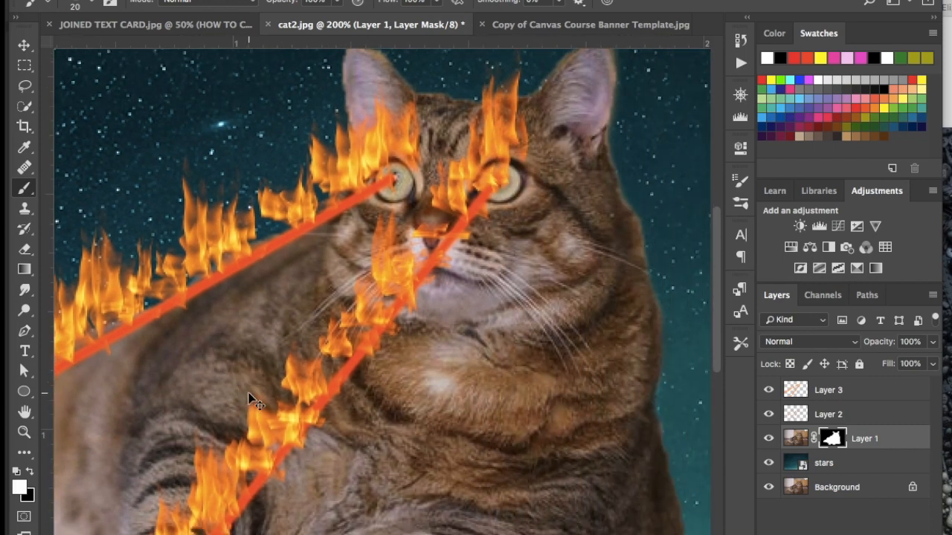
{"action": "key", "text": "super+minus"}
{"action": "key", "text": "super+minus"}
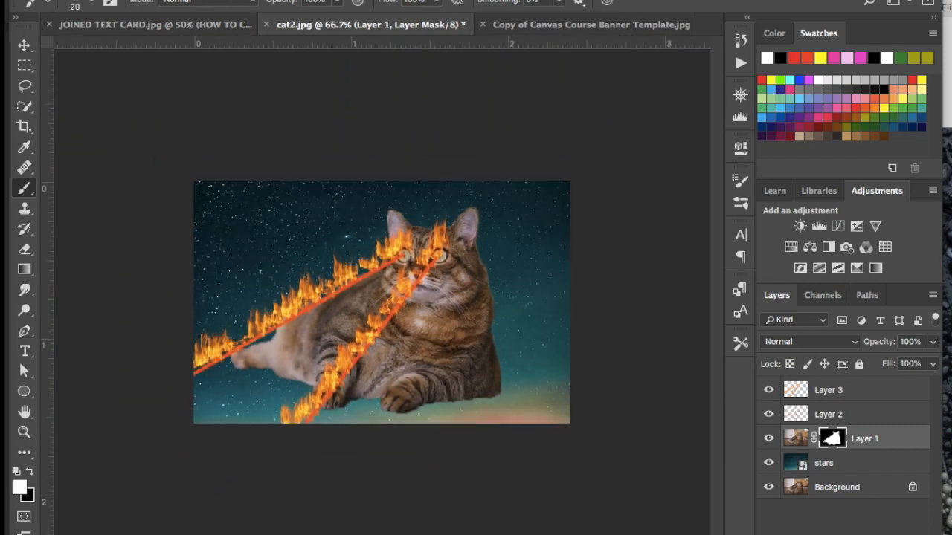